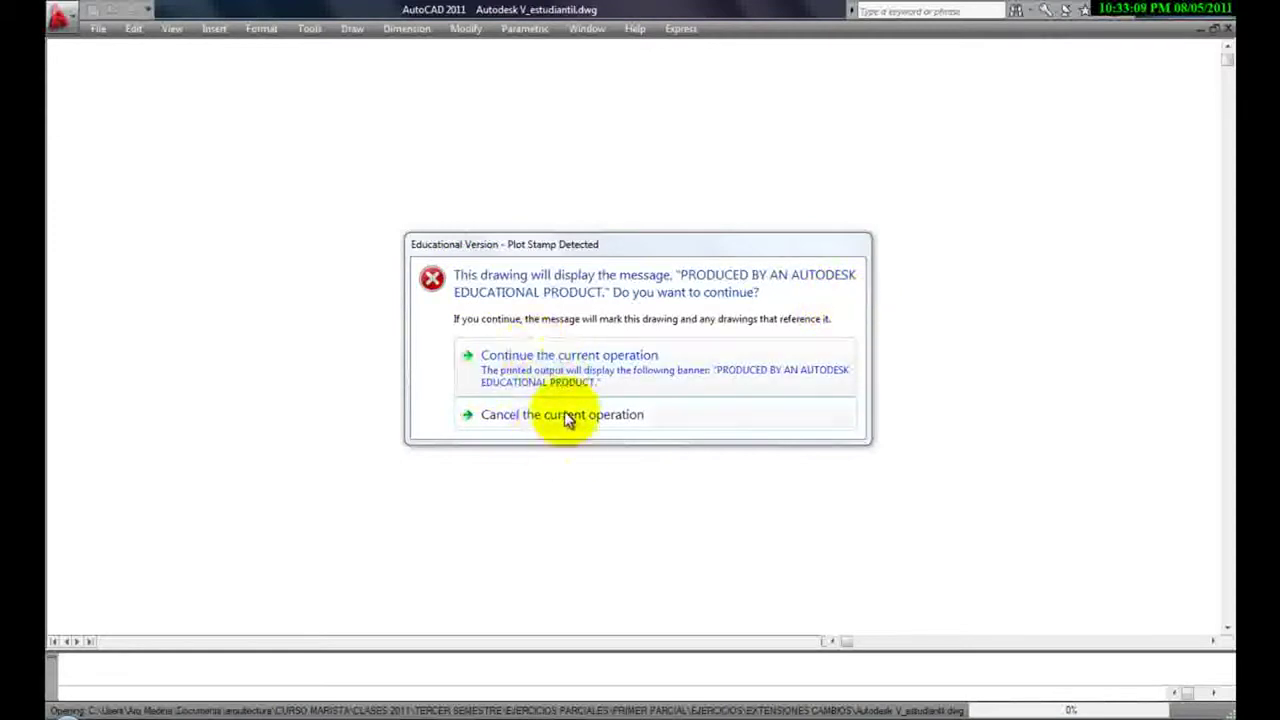
# - Accept both educational plot-stamp warnings so Autodesk V_estudiantil.dwg loads
pyautogui.click(567, 361)
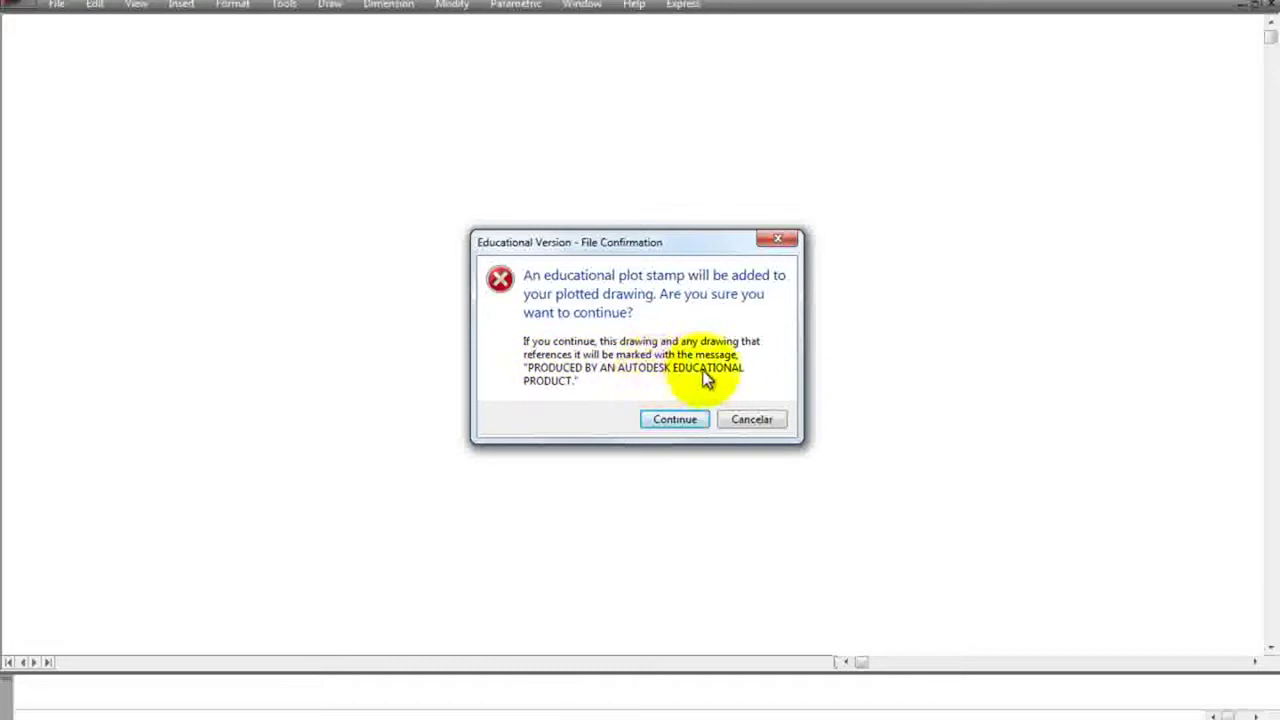
pyautogui.click(676, 424)
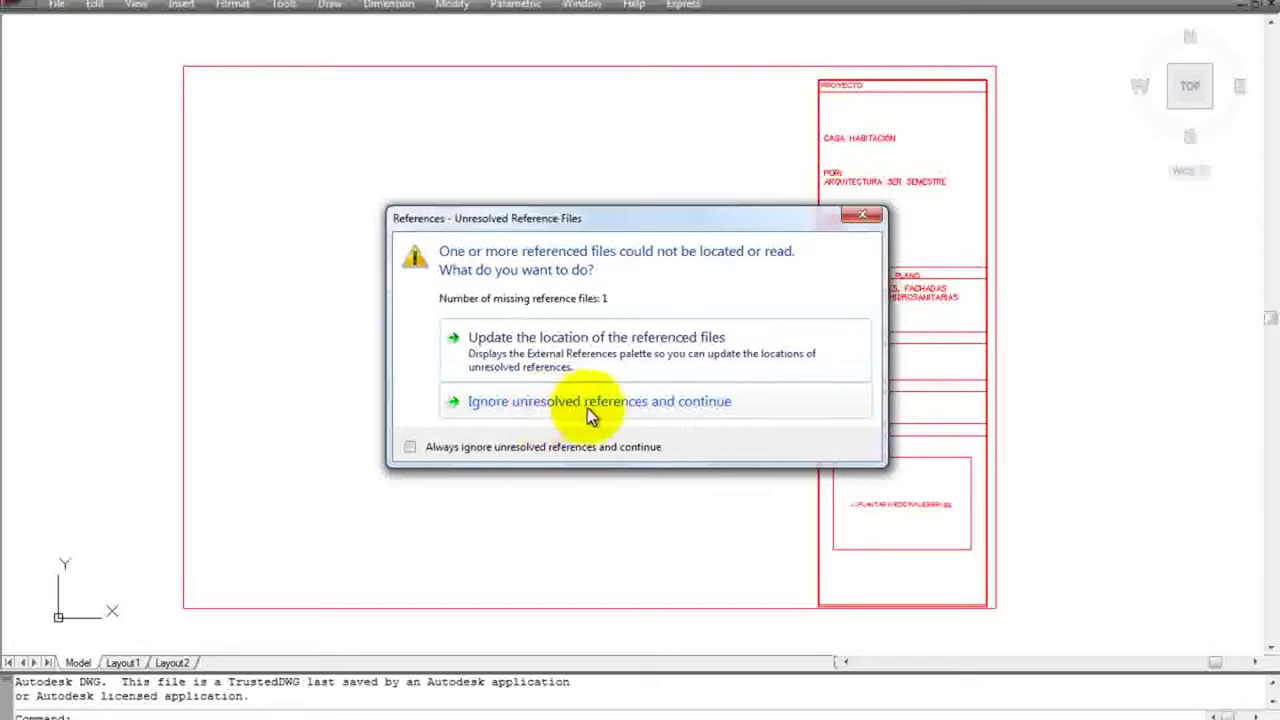
# - Ignore the unresolved referenced file and run the PLOT command
pyautogui.click(617, 410)
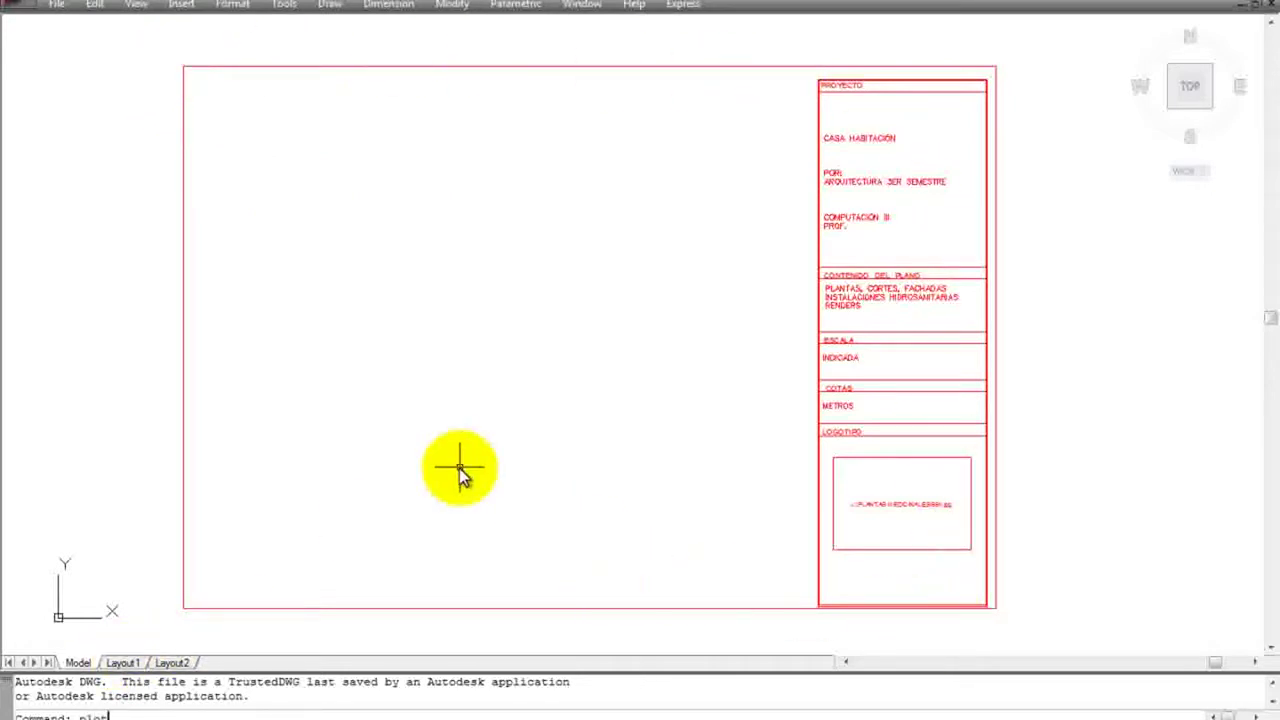
pyautogui.press('Return')
# - Select the Bullzip PDF Printer and the PLOTEO.ctb plot style table for all layouts
pyautogui.click(641, 241)
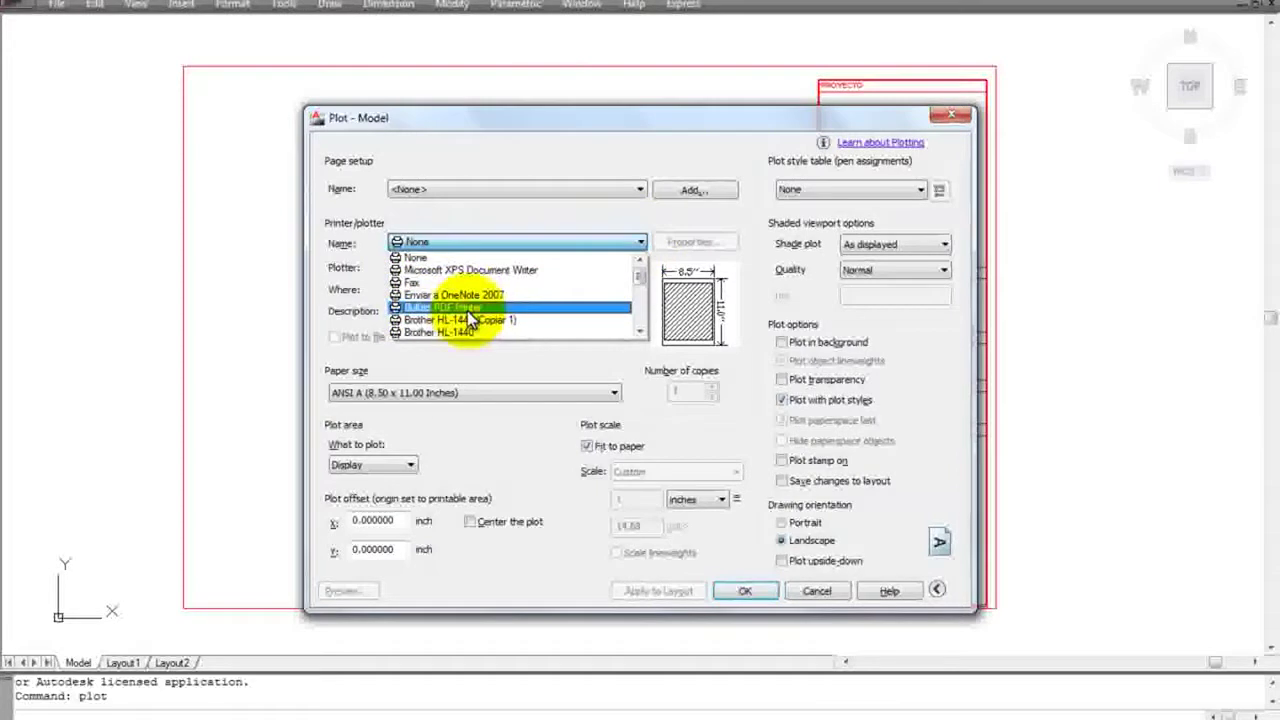
pyautogui.click(467, 309)
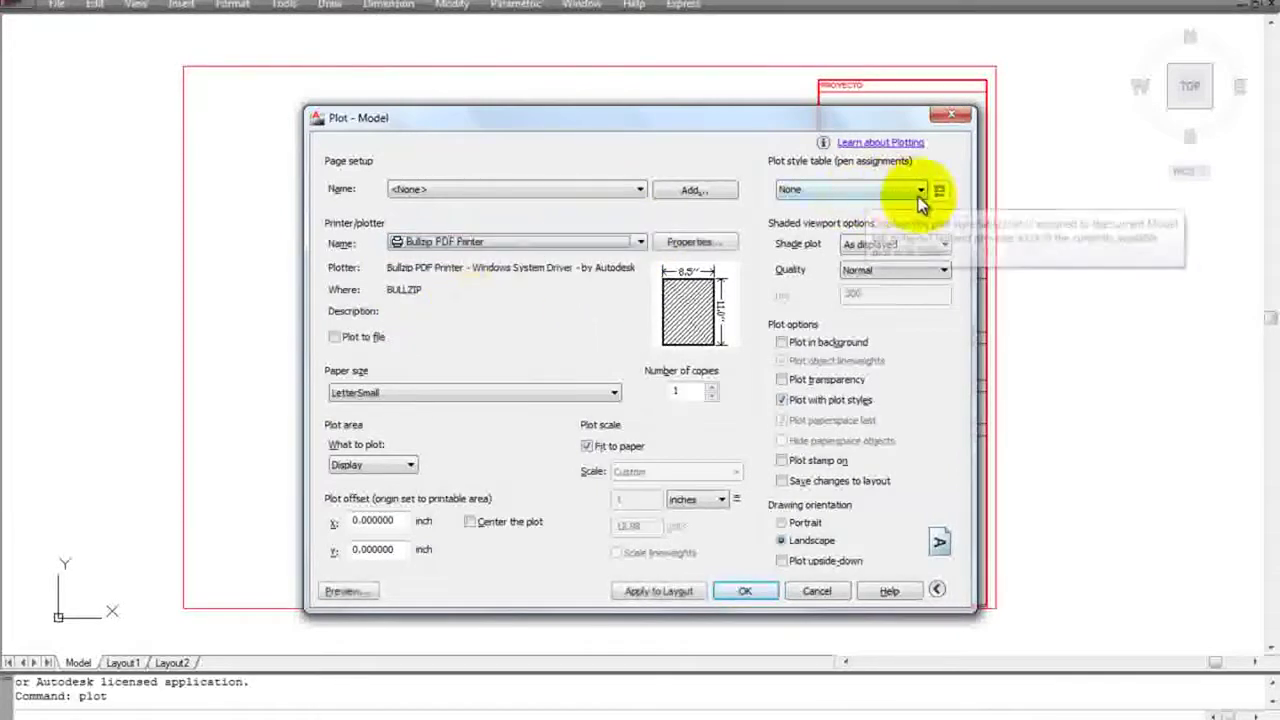
pyautogui.click(920, 189)
pyautogui.click(818, 345)
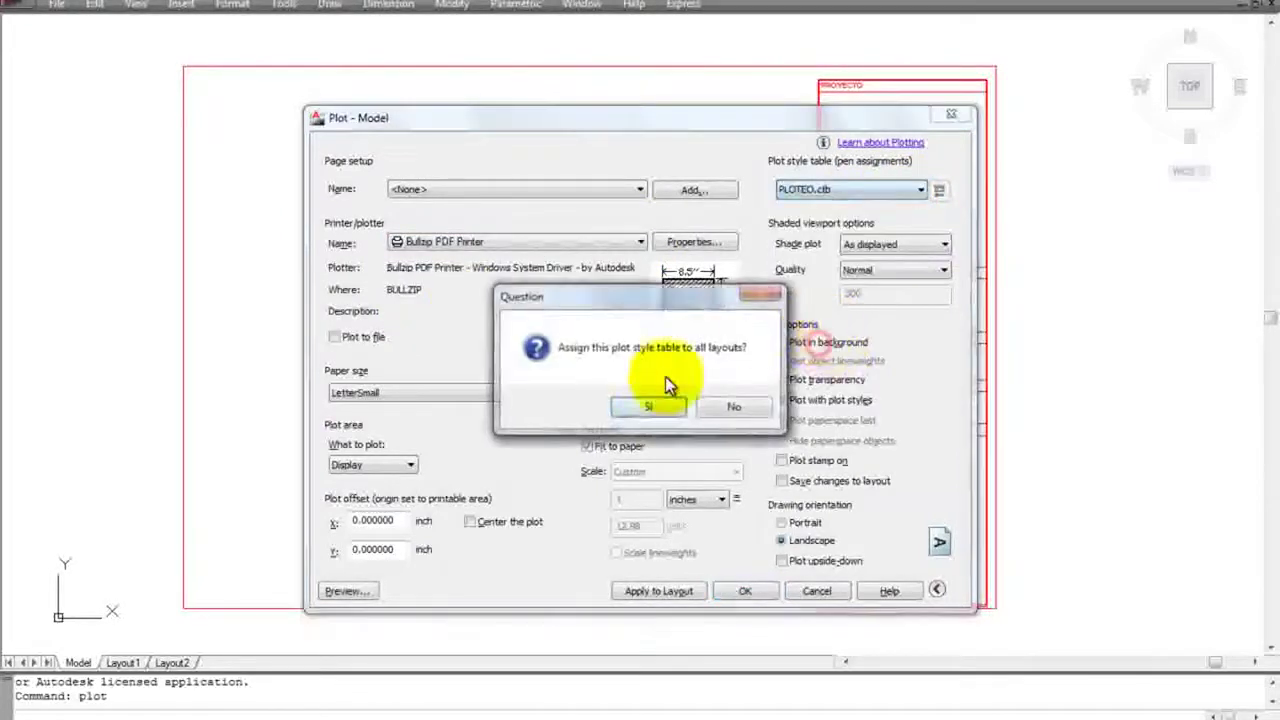
pyautogui.click(652, 406)
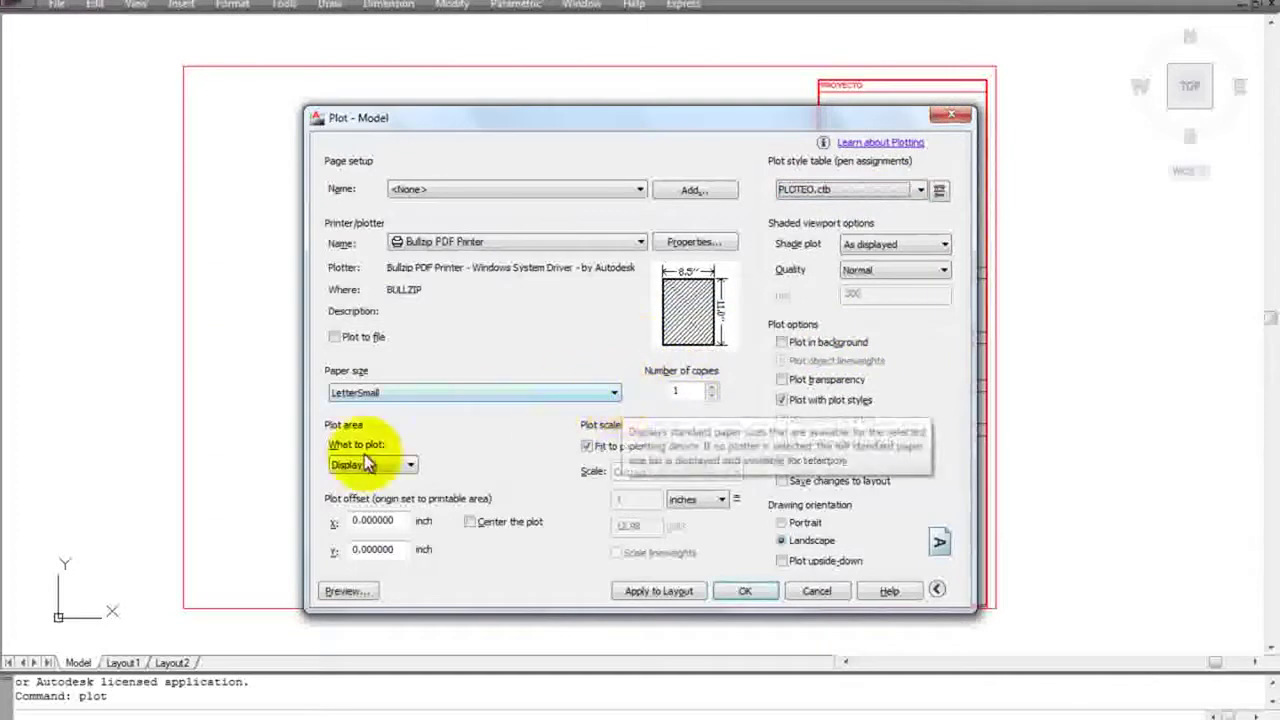
# - Set the plot area to a window around the title block, centred on the paper
pyautogui.click(410, 465)
pyautogui.click(372, 517)
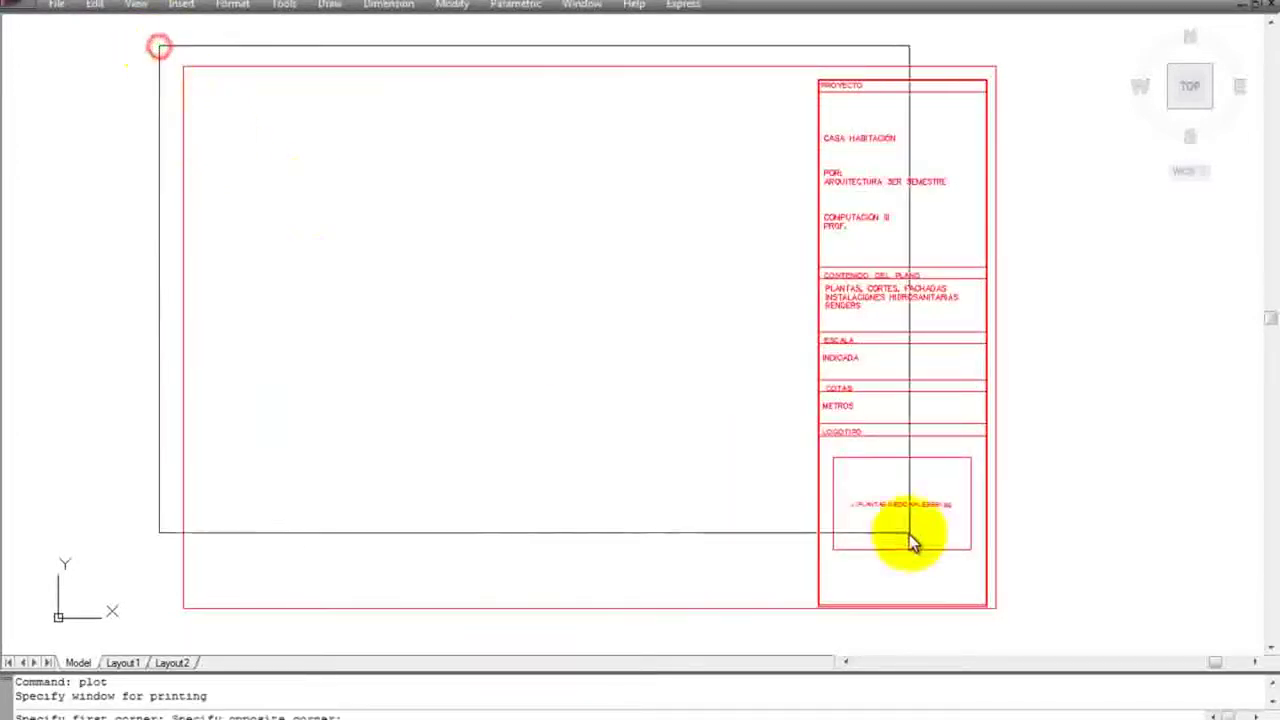
pyautogui.click(1019, 633)
pyautogui.click(475, 521)
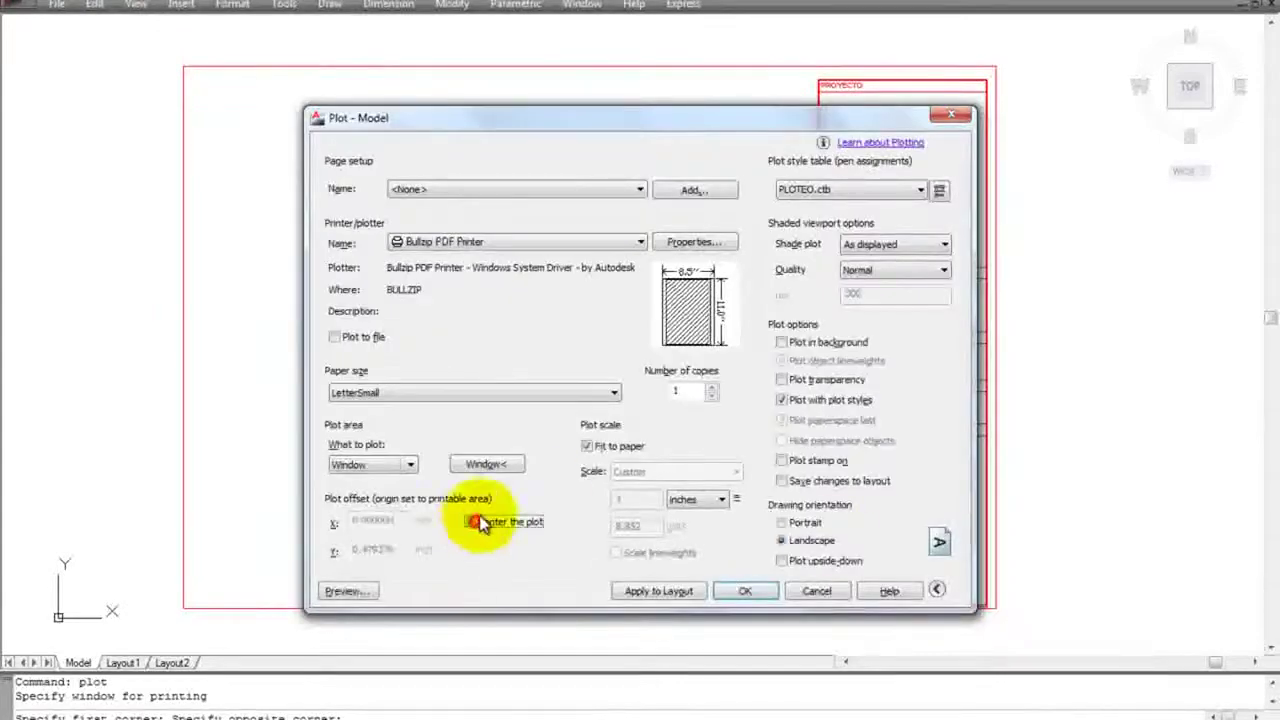
# - Preview the plot showing the educational stamps, then exit and close the plot settings
pyautogui.click(352, 591)
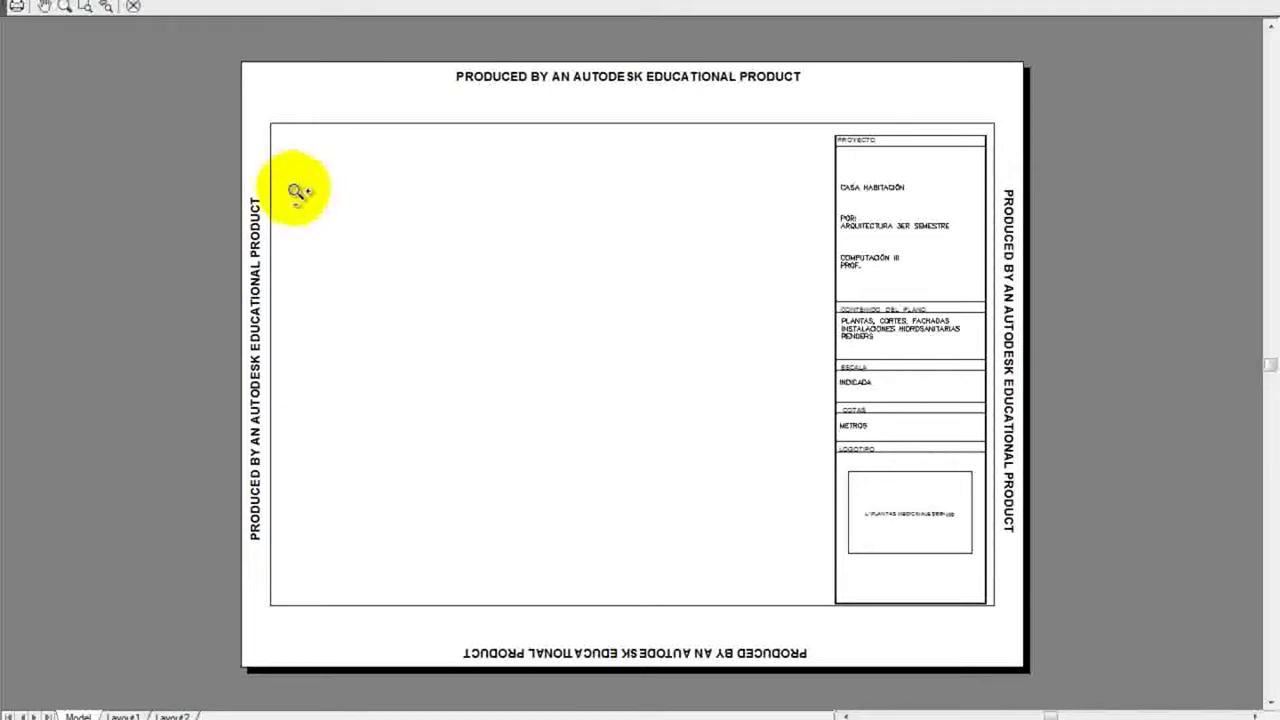
pyautogui.rightClick(572, 202)
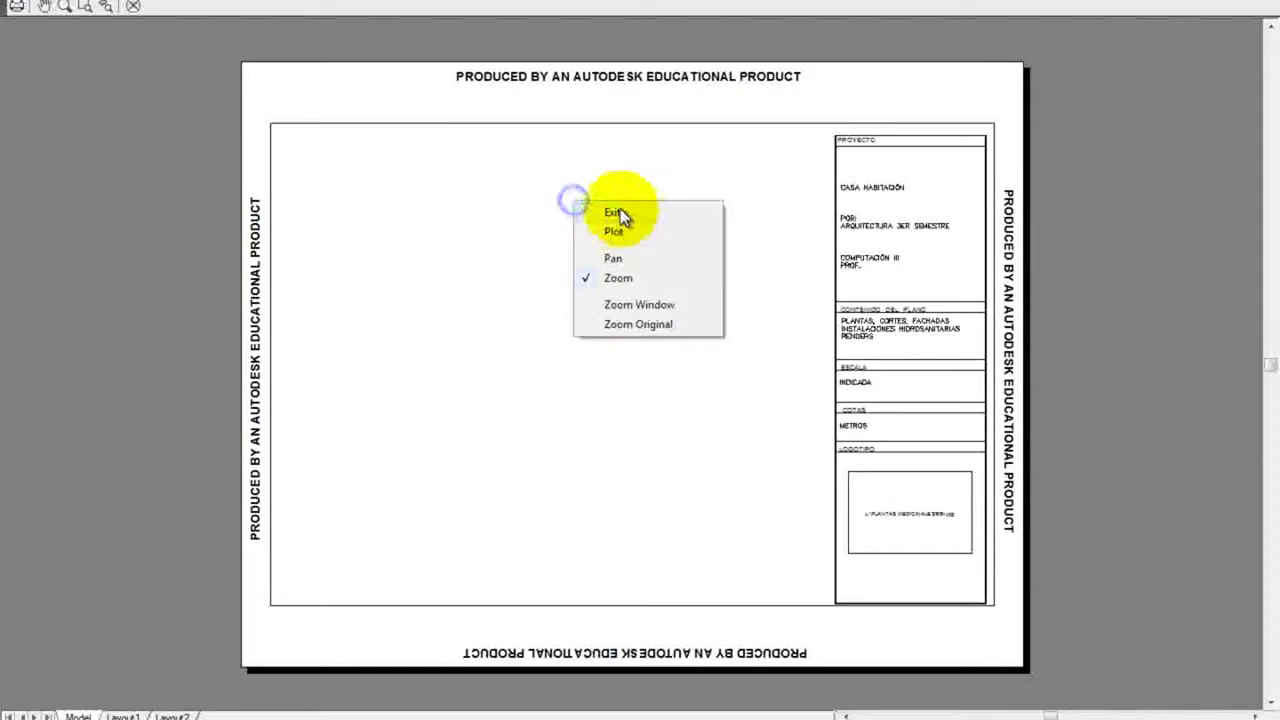
pyautogui.click(618, 213)
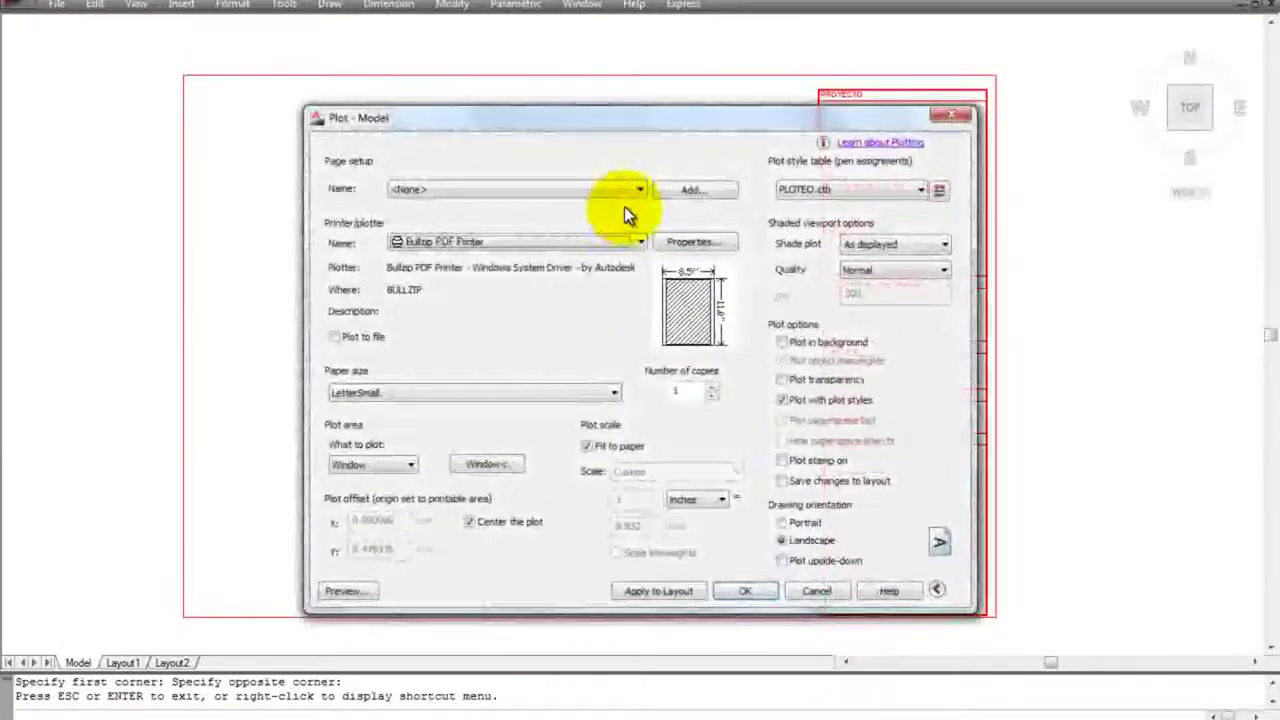
pyautogui.click(951, 115)
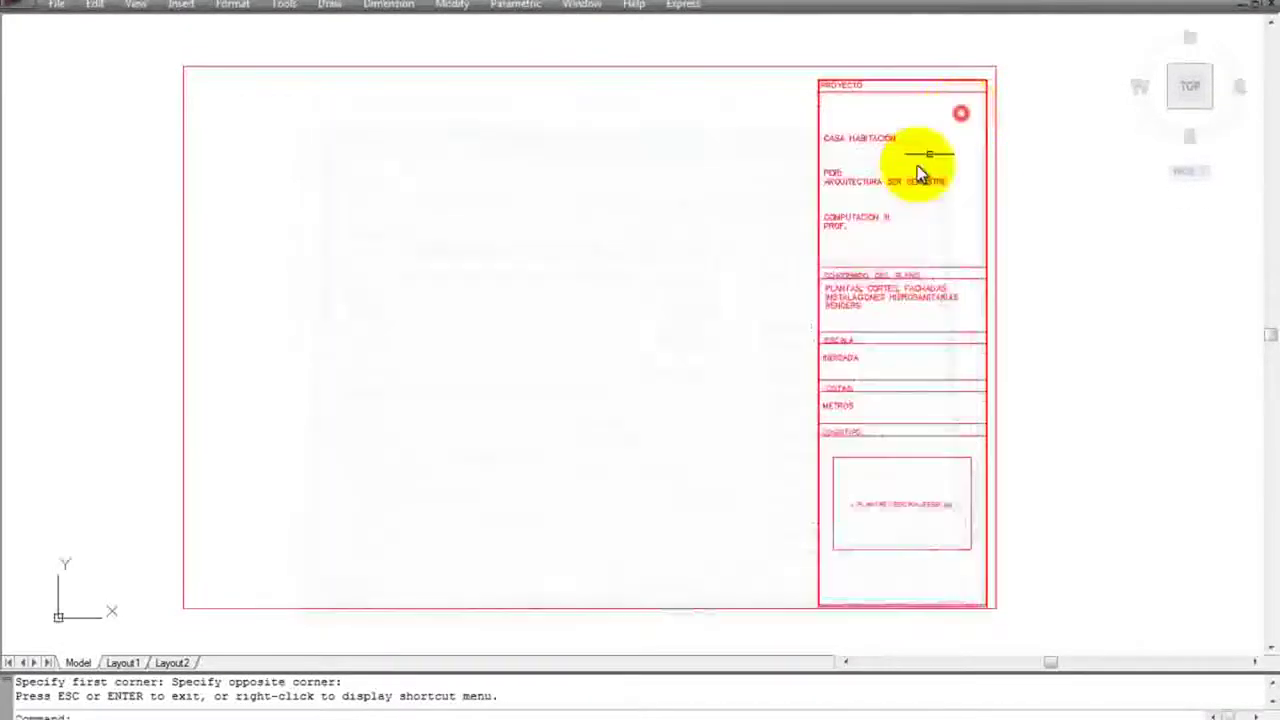
# - Save as AutoCAD 2007/LT2007 DXF, then close the drawing without converting to 2010 format
pyautogui.click(52, 8)
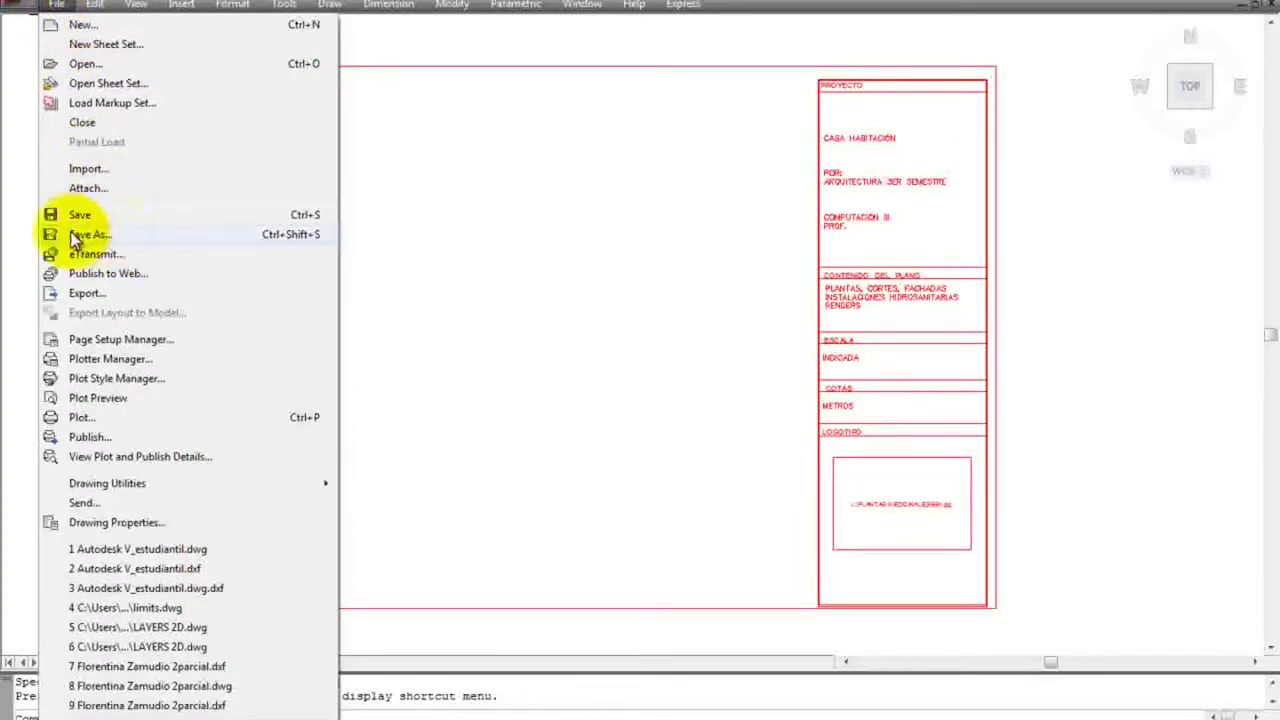
pyautogui.click(106, 235)
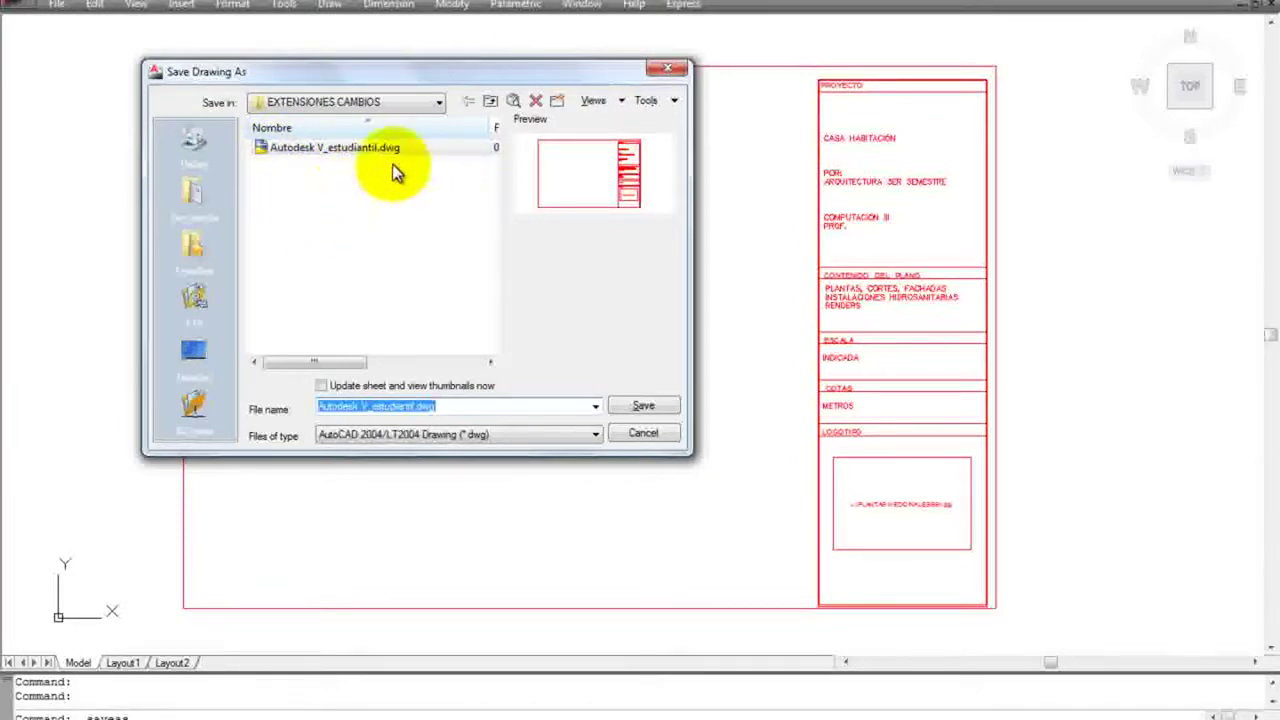
pyautogui.click(598, 436)
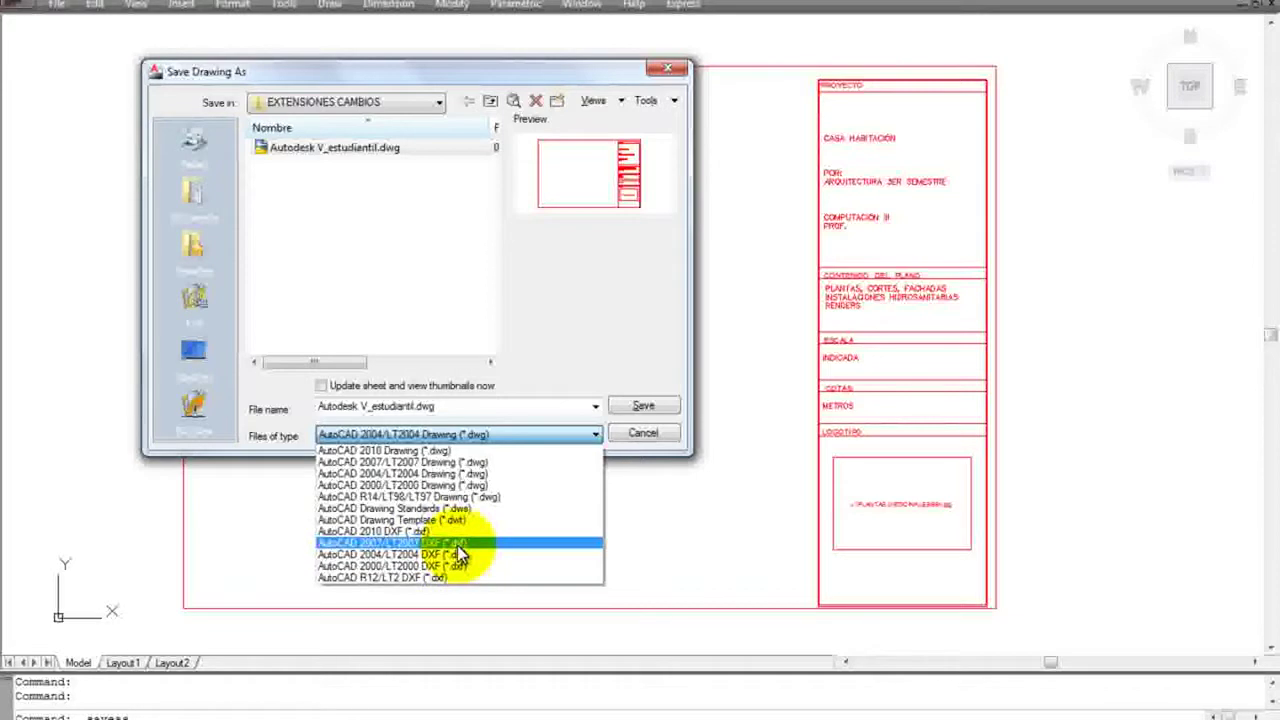
pyautogui.click(459, 541)
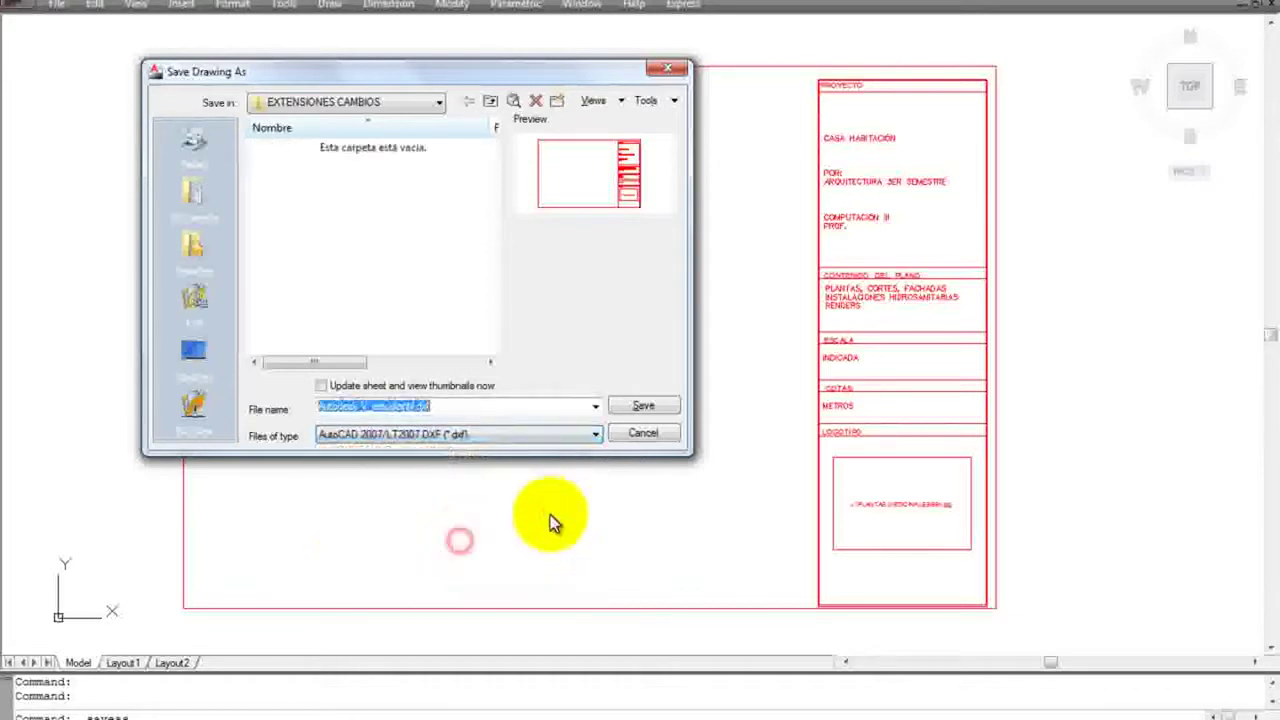
pyautogui.click(642, 406)
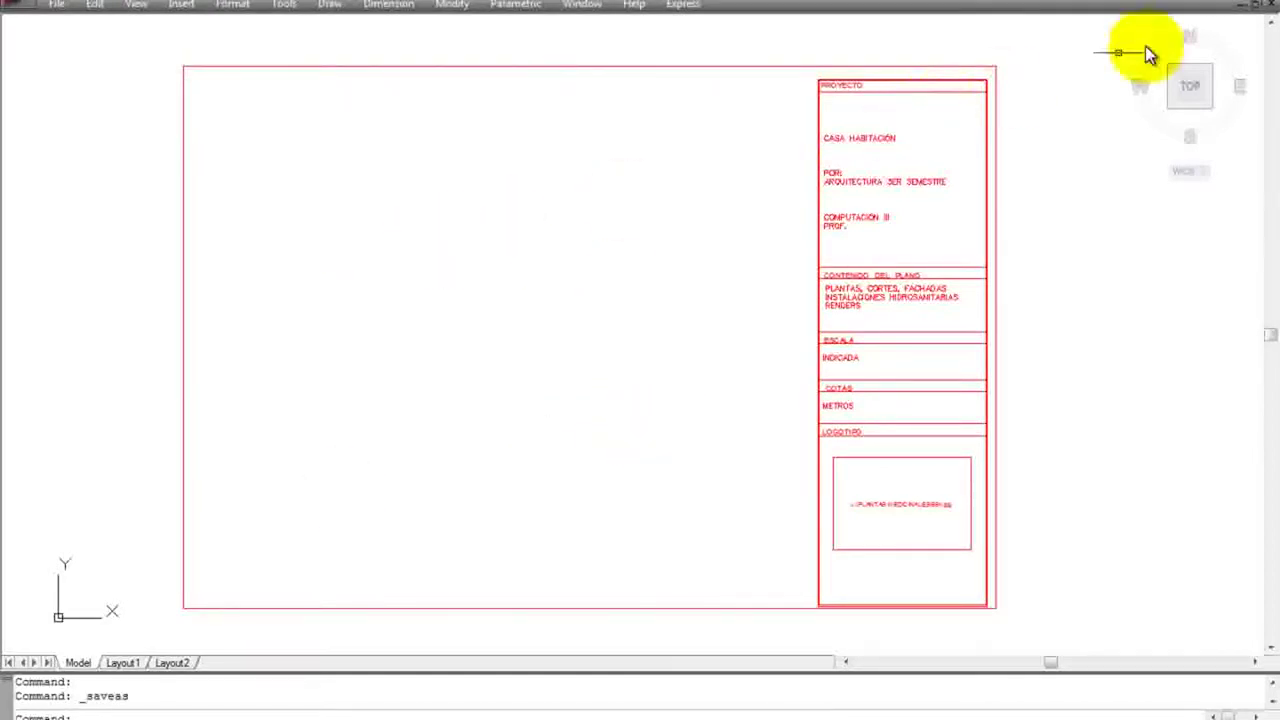
pyautogui.click(1272, 6)
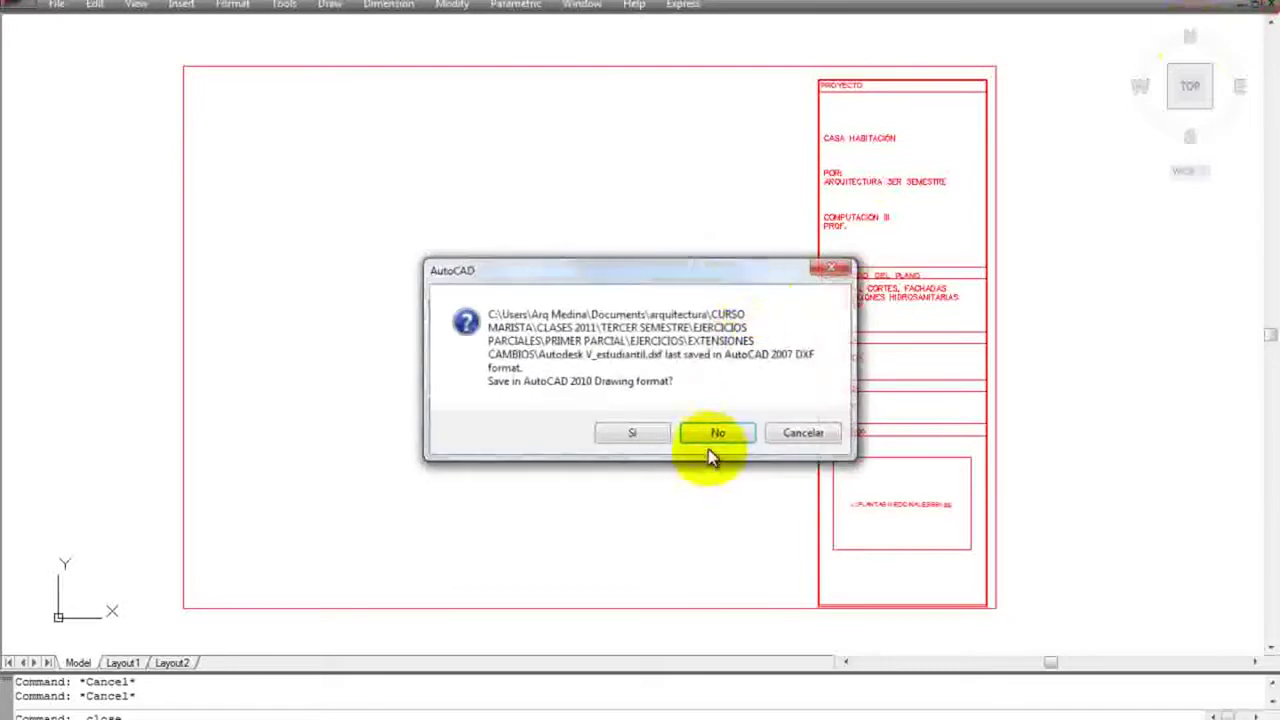
pyautogui.click(714, 432)
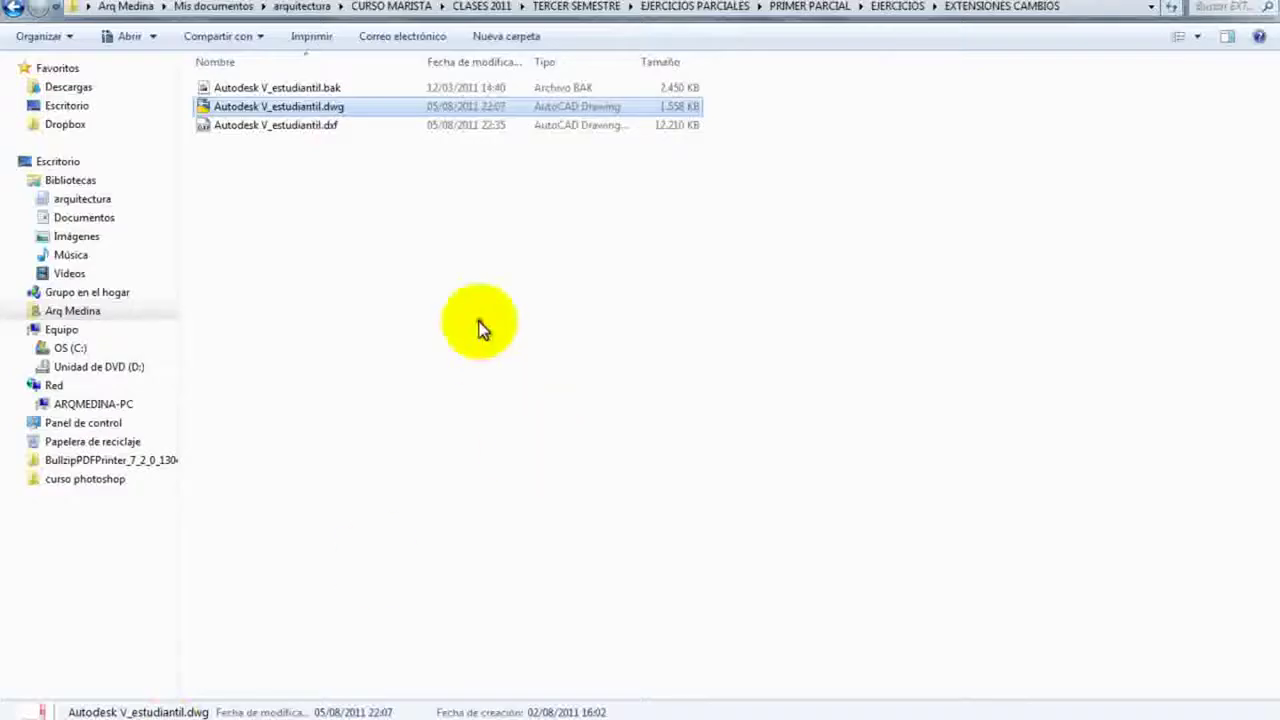
# - Launch the 12,210 KB Autodesk V_estudiantil.dxf from the EXTENSIONES CAMBIOS folder
pyautogui.click(478, 325)
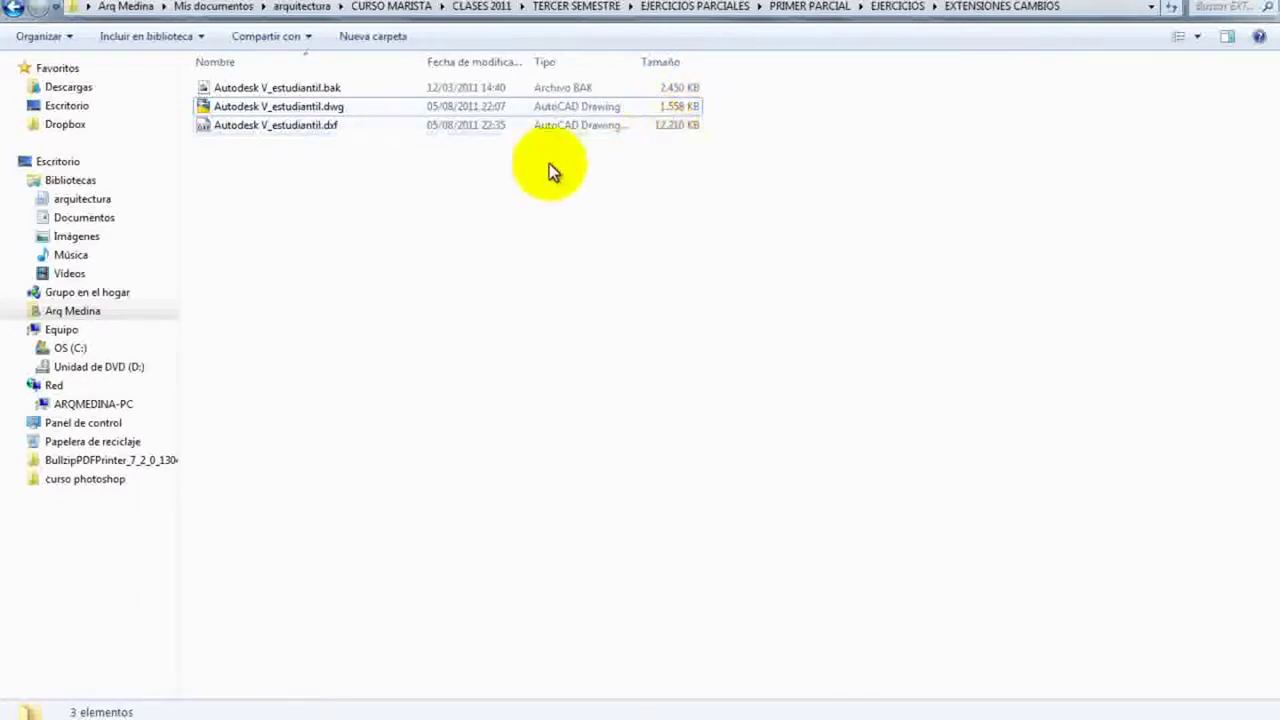
pyautogui.moveTo(276, 125)
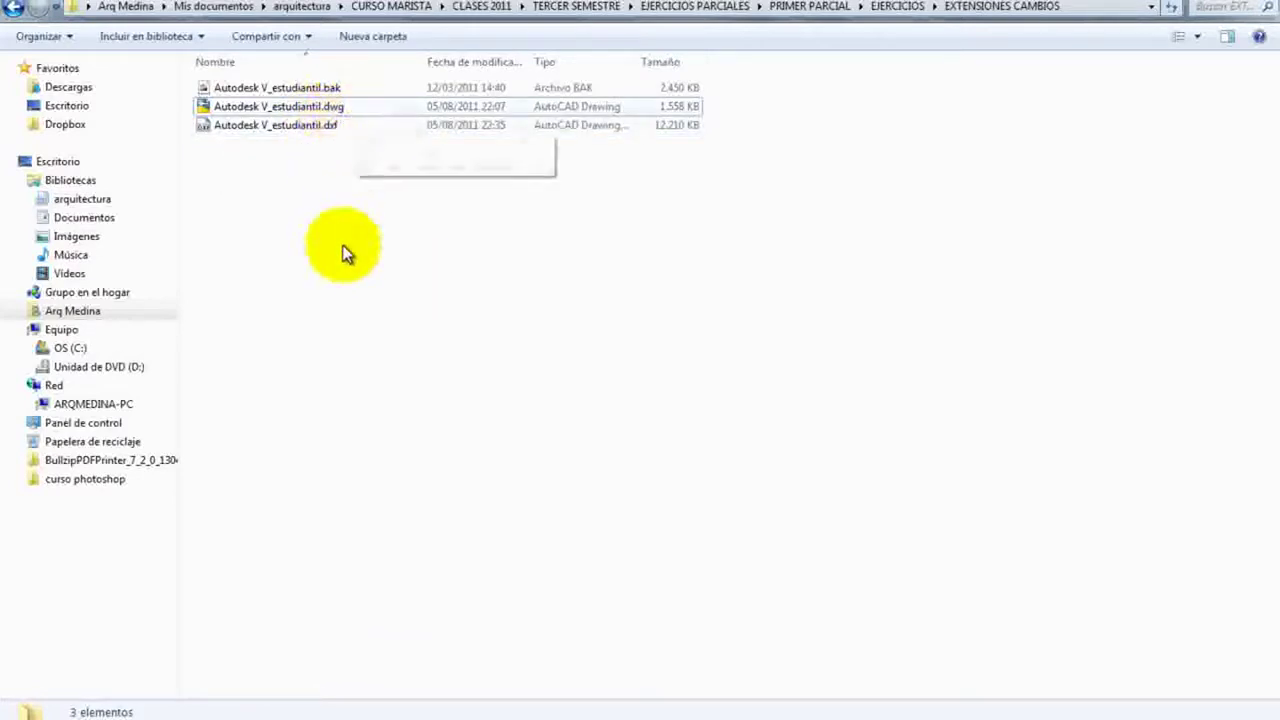
pyautogui.doubleClick(319, 126)
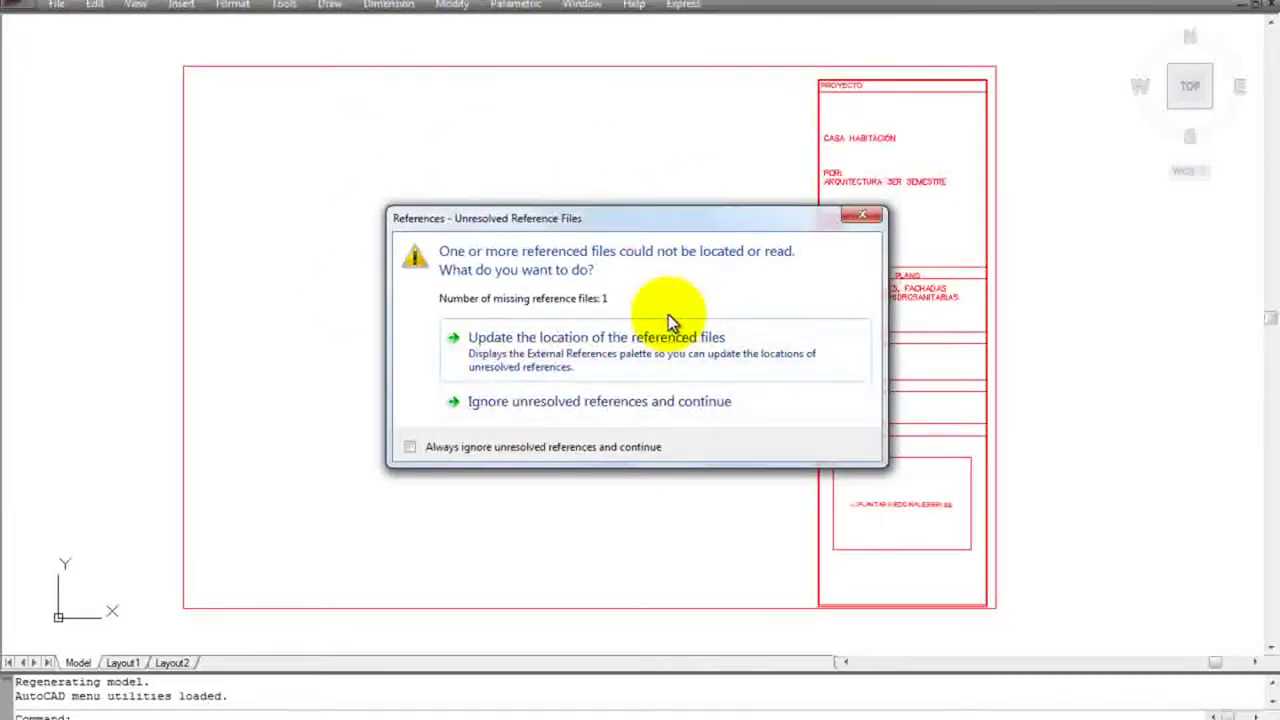
# - Ignore the missing reference and start PLOT using the <Previous plot> page setup
pyautogui.click(613, 401)
pyautogui.write('plot')
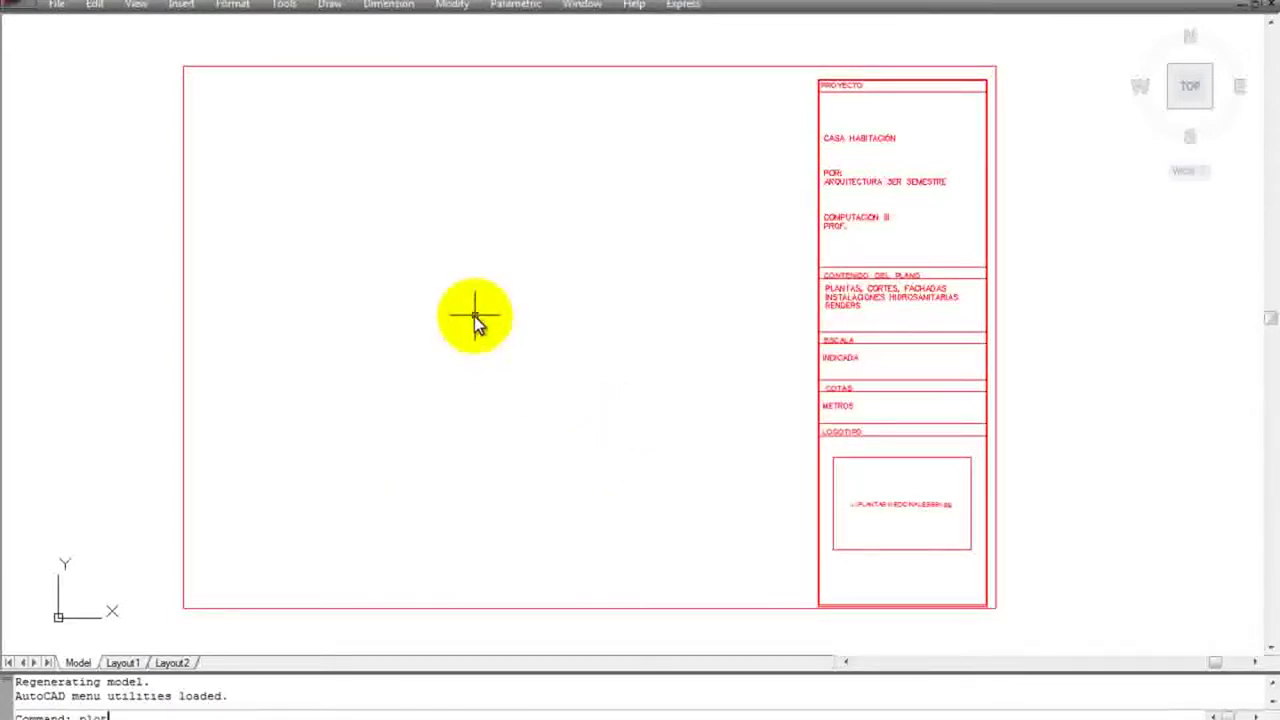
pyautogui.press('Return')
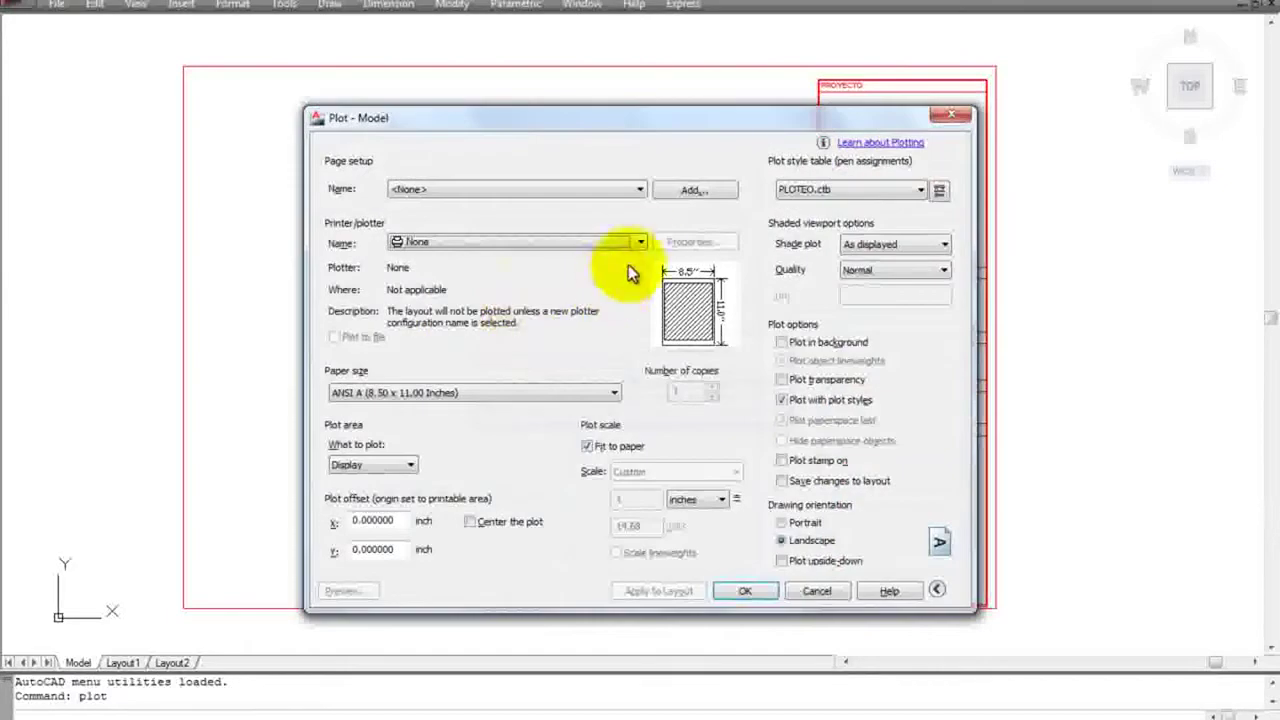
pyautogui.click(640, 189)
pyautogui.click(441, 211)
# - Pick a window around the title-block frame as the plot area and preview it
pyautogui.click(480, 464)
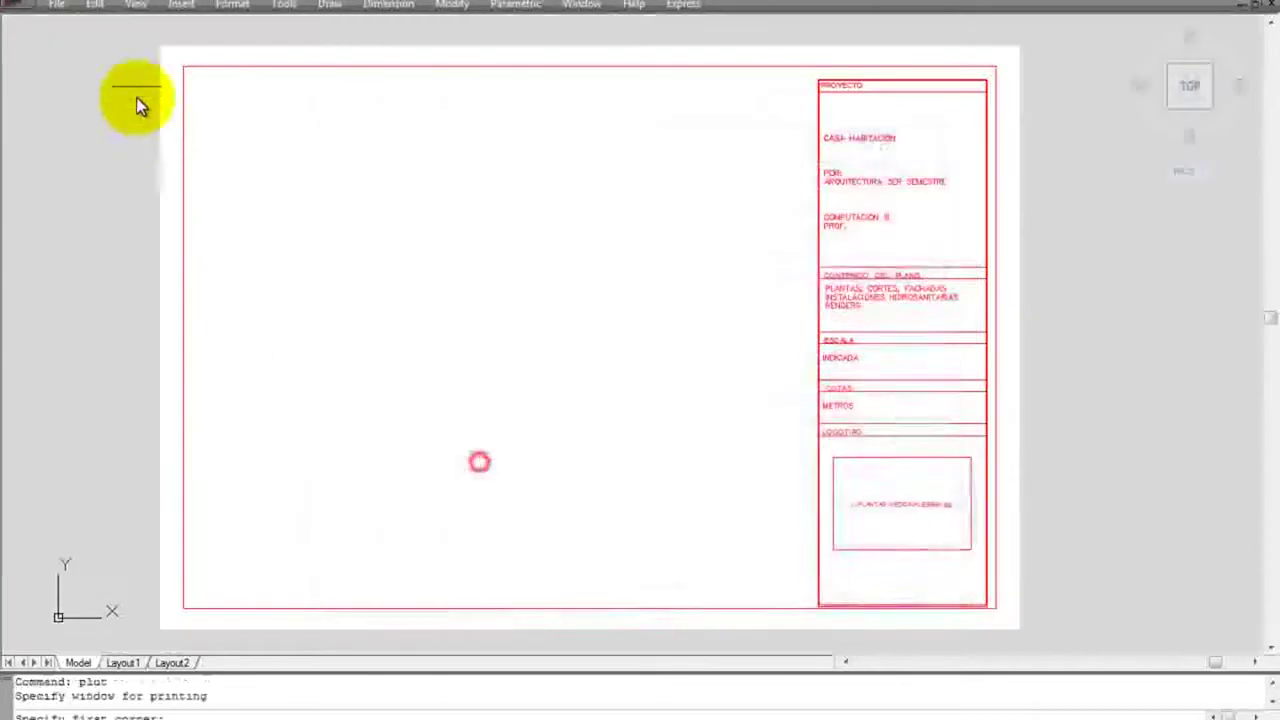
pyautogui.click(160, 64)
pyautogui.click(1008, 624)
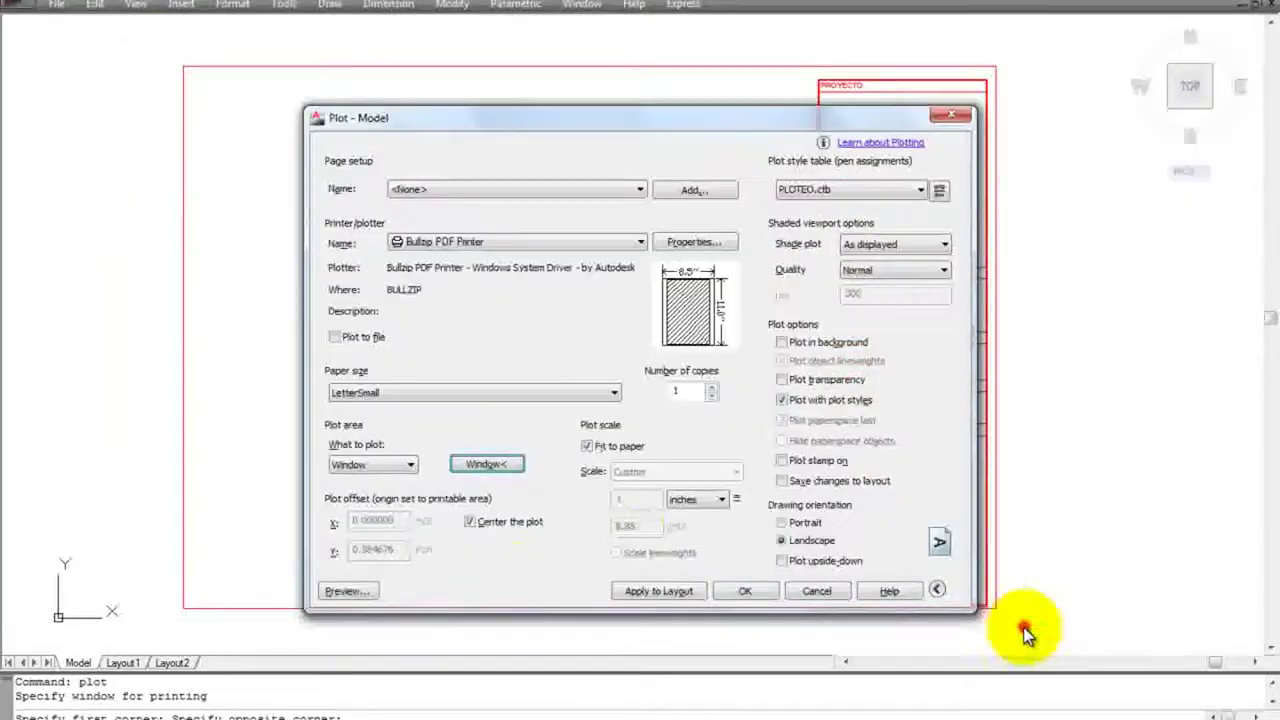
pyautogui.click(347, 591)
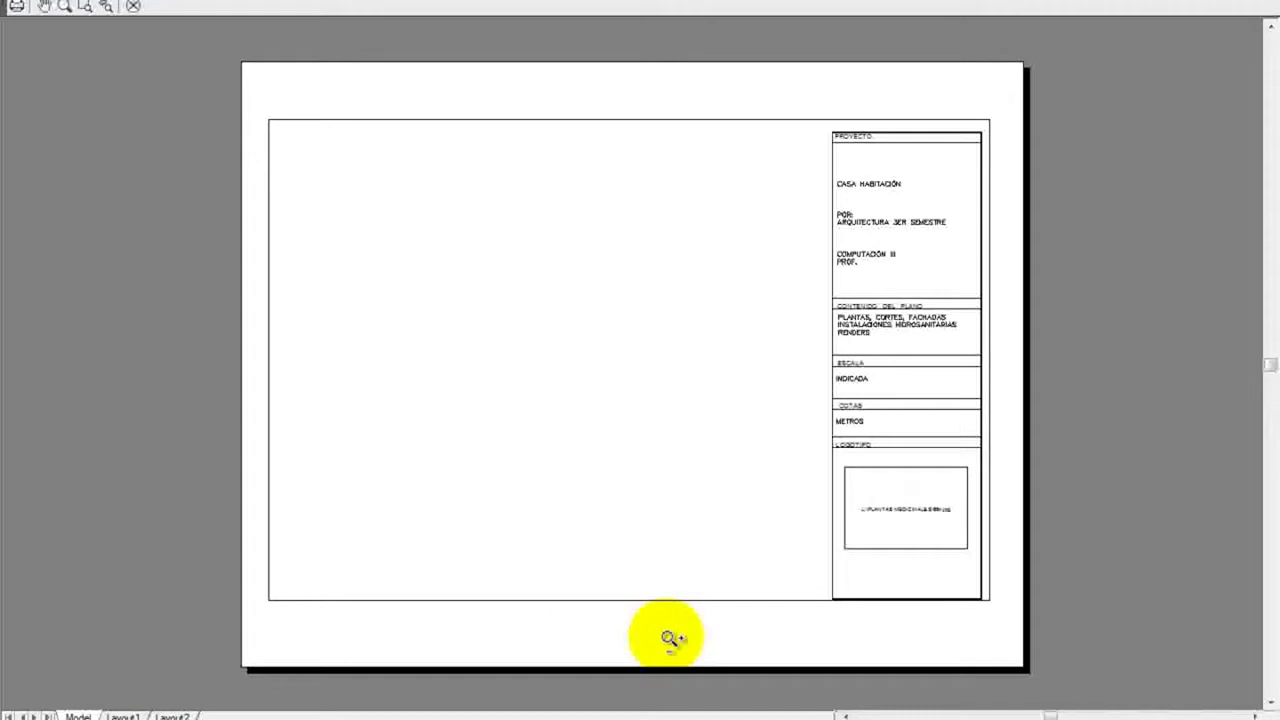
# - Confirm the preview is stamp-free, then exit it and close Plot - Model without plotting
pyautogui.rightClick(551, 207)
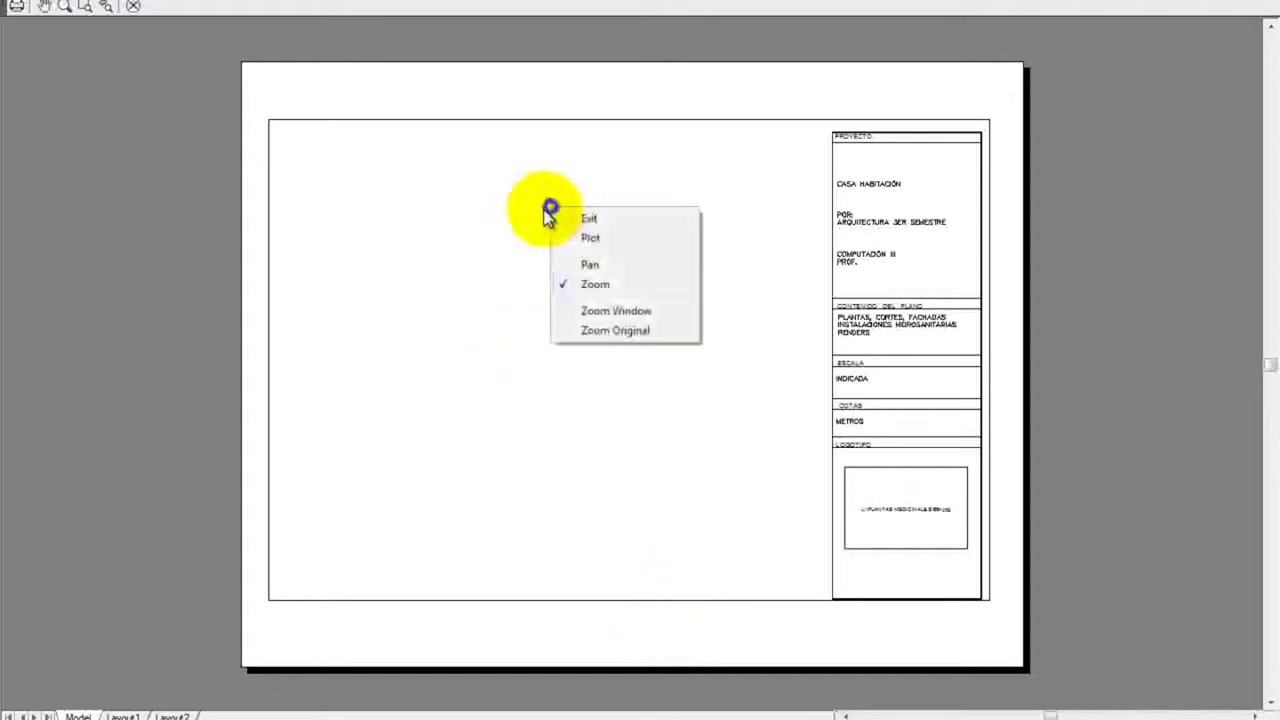
pyautogui.click(600, 218)
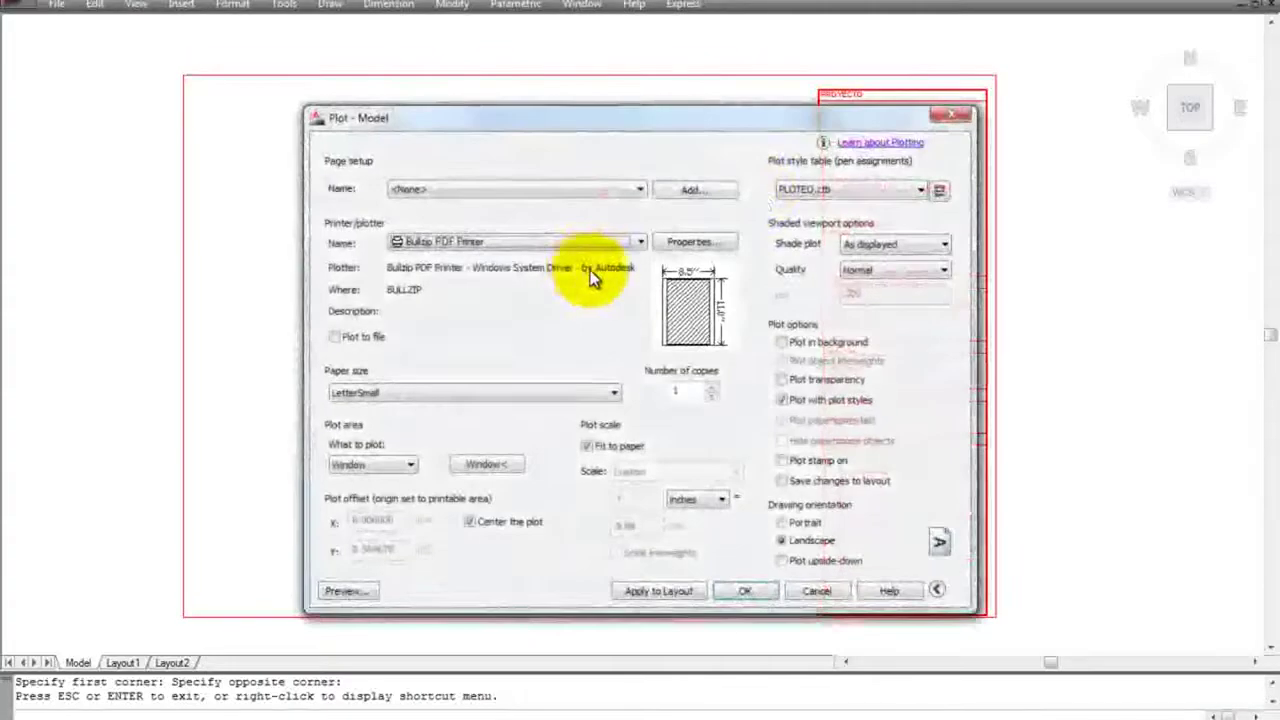
pyautogui.click(948, 116)
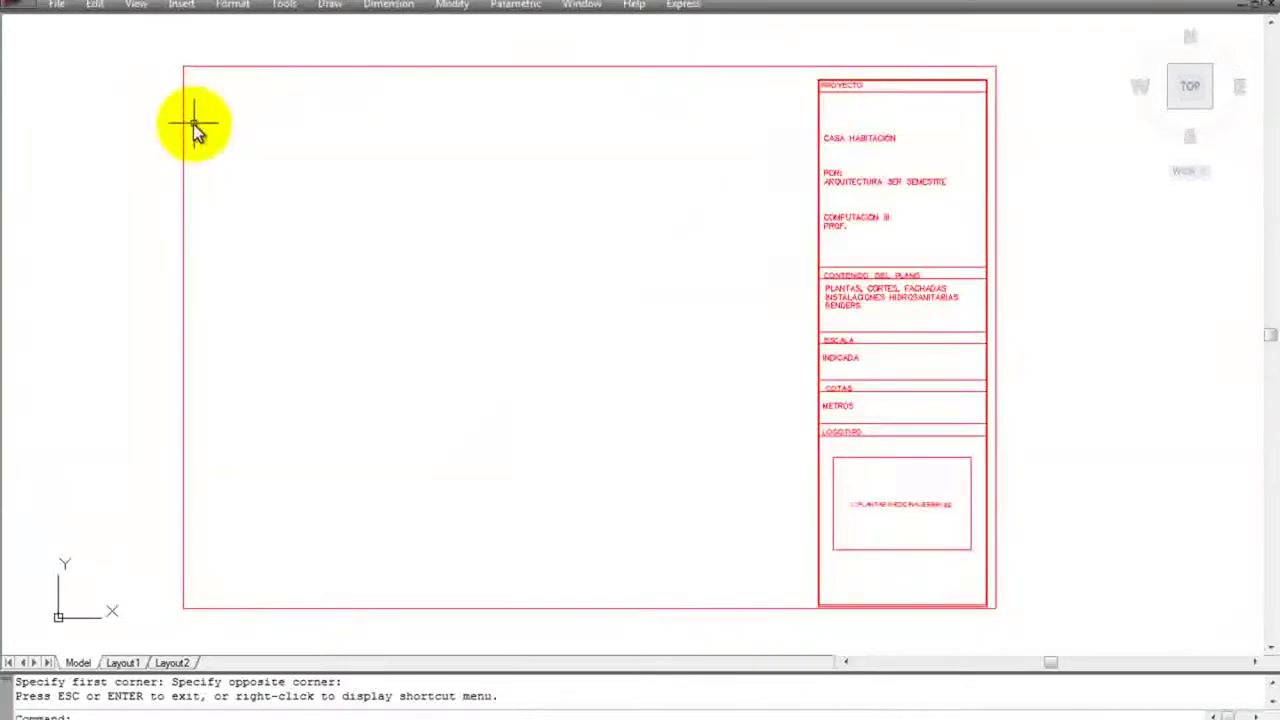
# - Replace the file name Autodesk V_estudiantil with 123, save as 123.dwg, and close the drawing
pyautogui.click(57, 8)
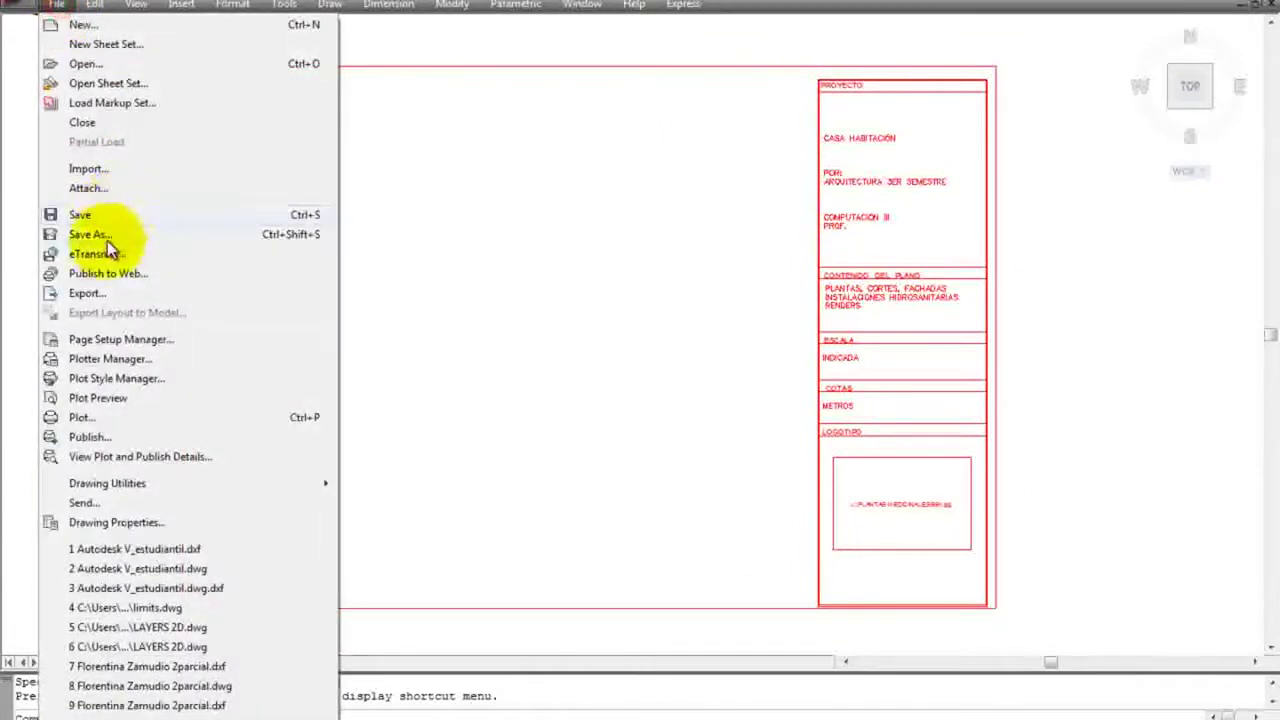
pyautogui.click(112, 232)
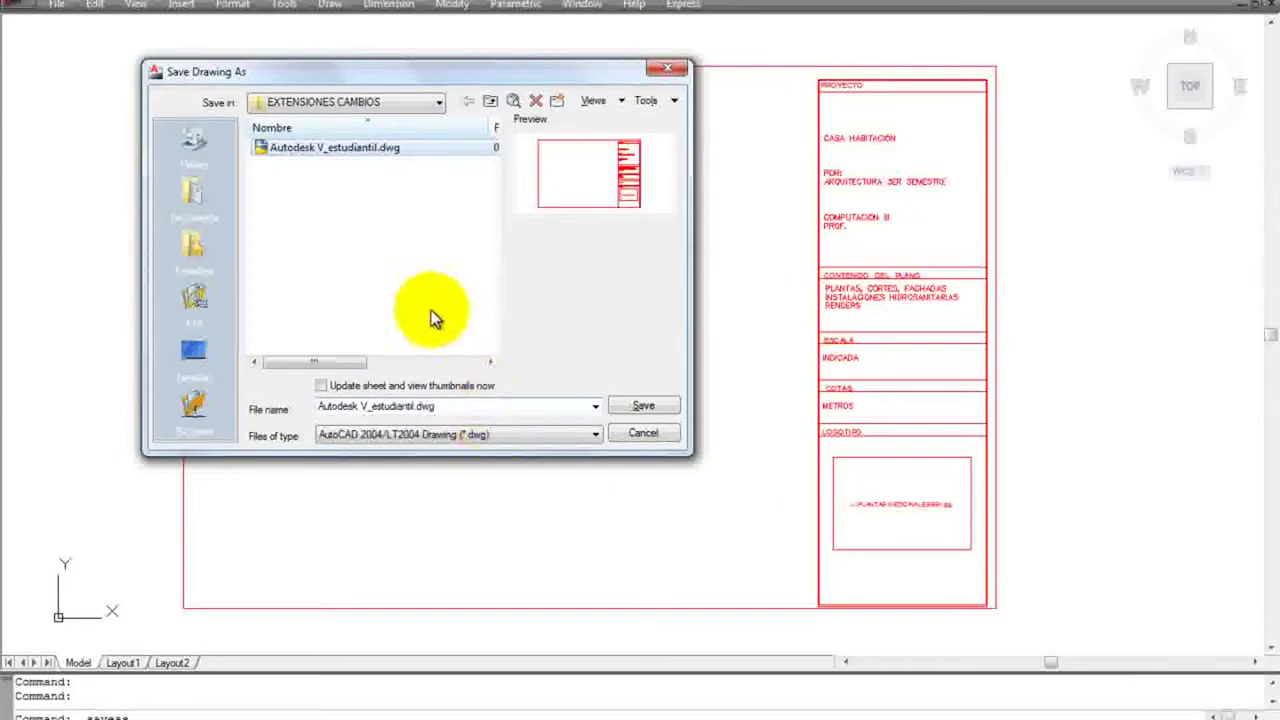
pyautogui.click(420, 406)
pyautogui.click(414, 406)
pyautogui.moveTo(414, 406); pyautogui.dragTo(286, 408)
pyautogui.click(414, 406)
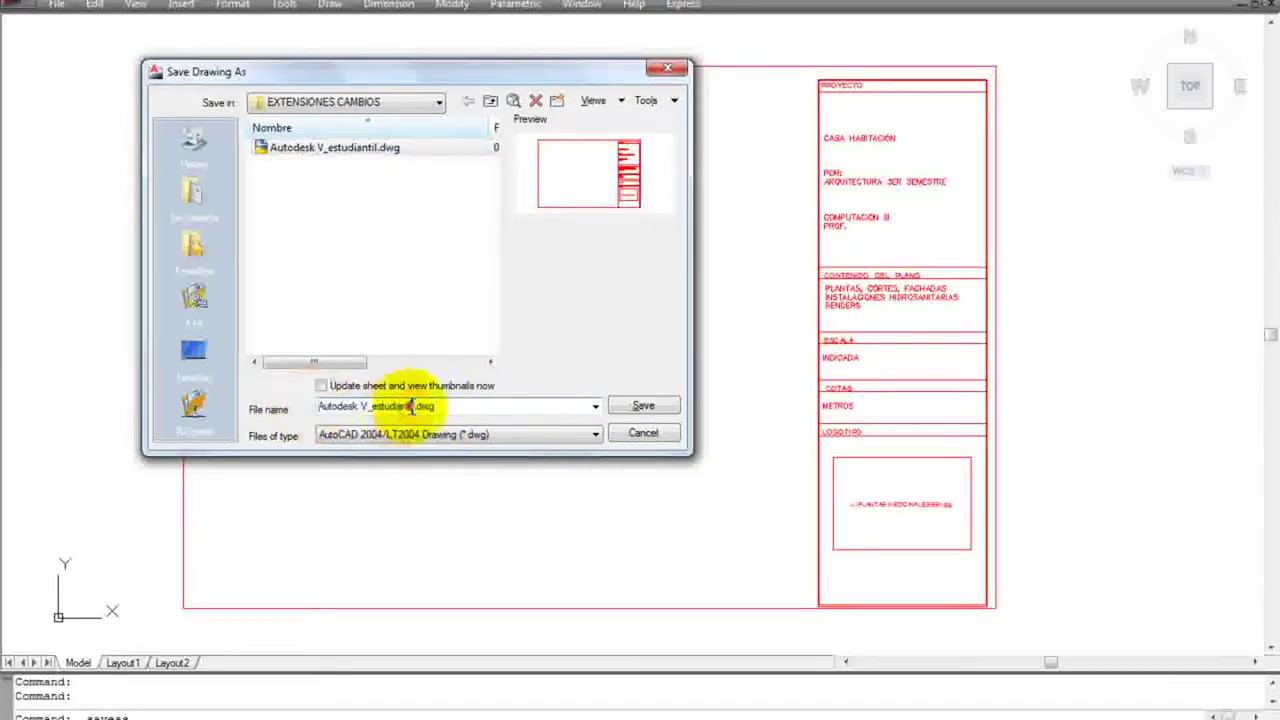
pyautogui.moveTo(414, 406); pyautogui.dragTo(300, 407)
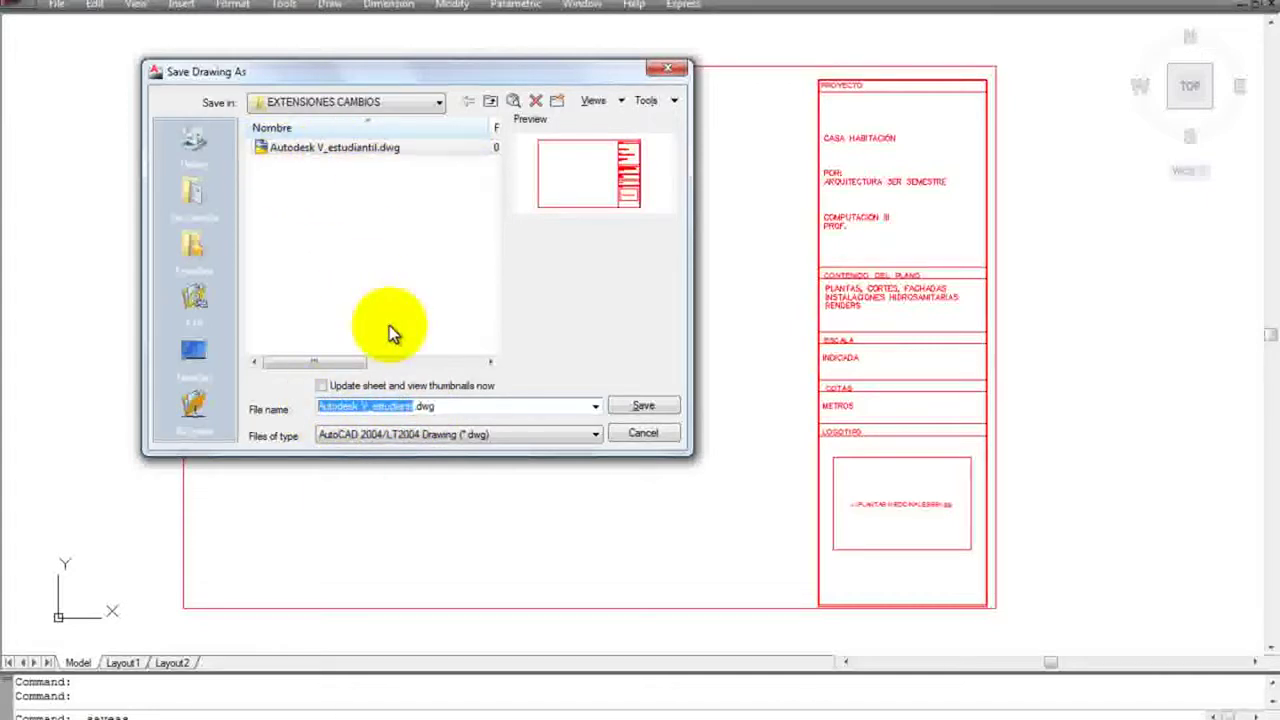
pyautogui.write('123')
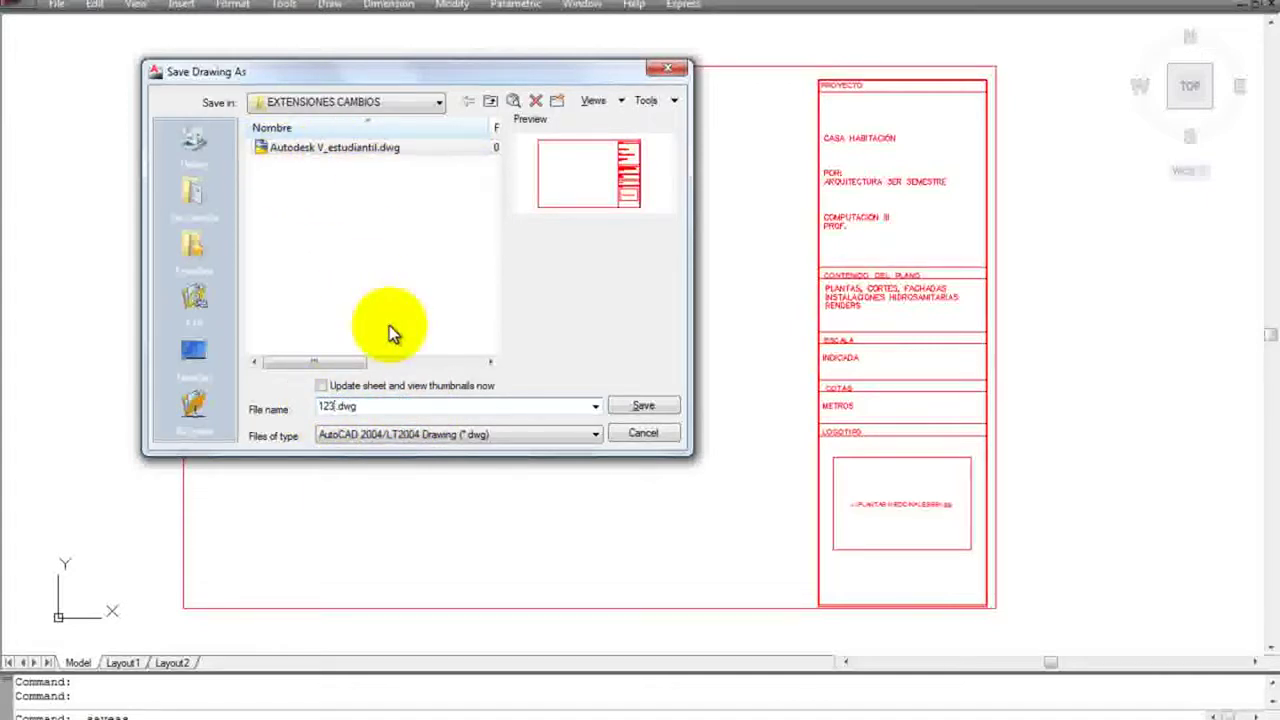
pyautogui.click(642, 404)
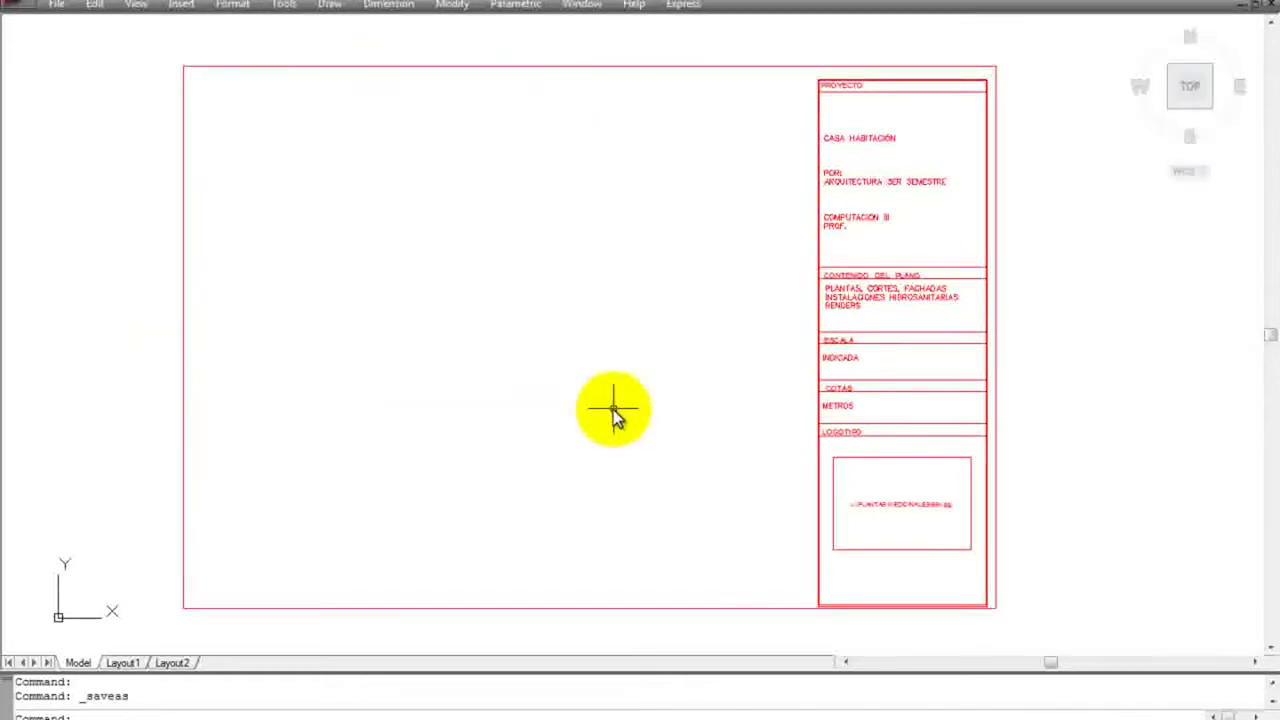
pyautogui.click(1265, 5)
# - Exit AutoCAD and check the folder lists the 1,543 KB 123.dwg beside the DXF
pyautogui.click(1262, 4)
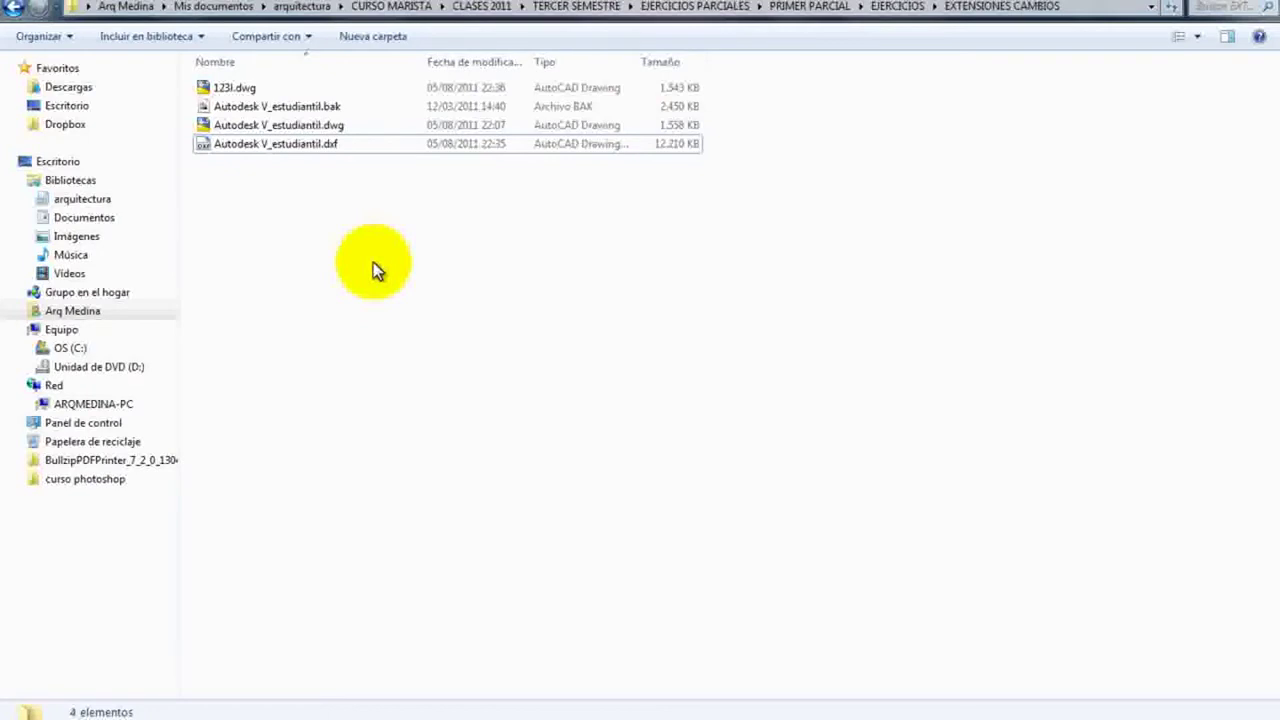
pyautogui.click(594, 715)
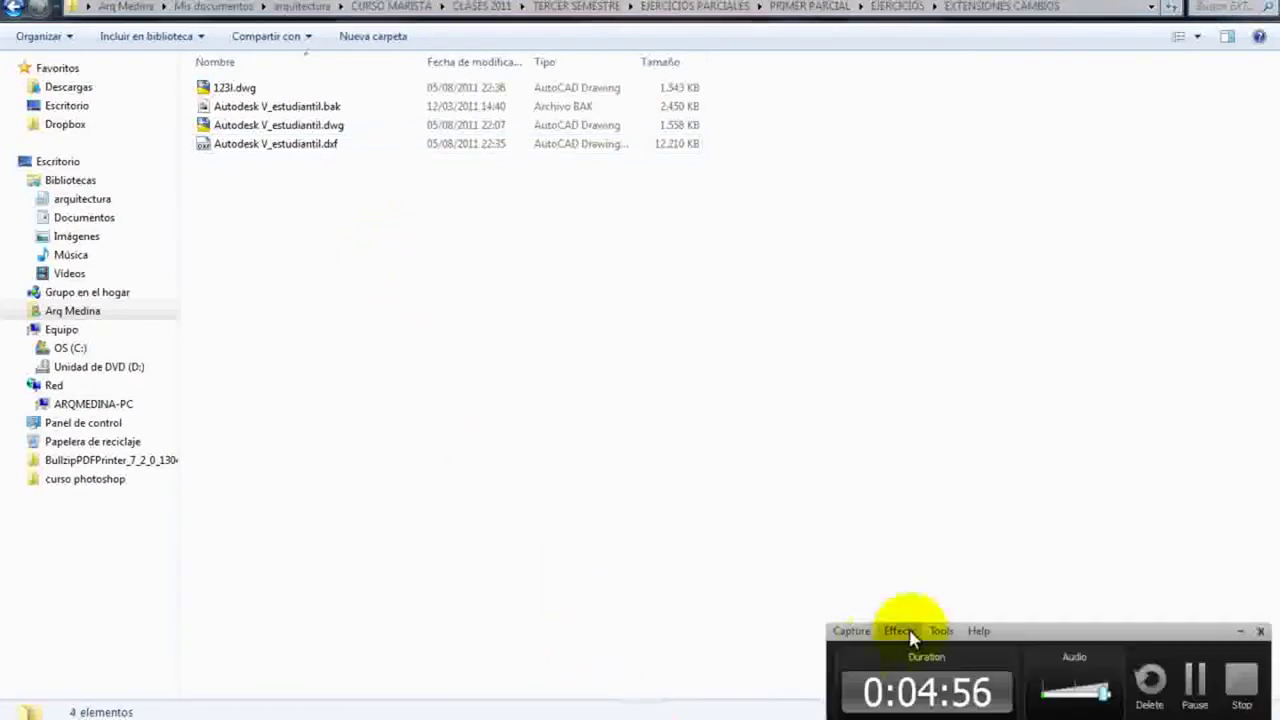